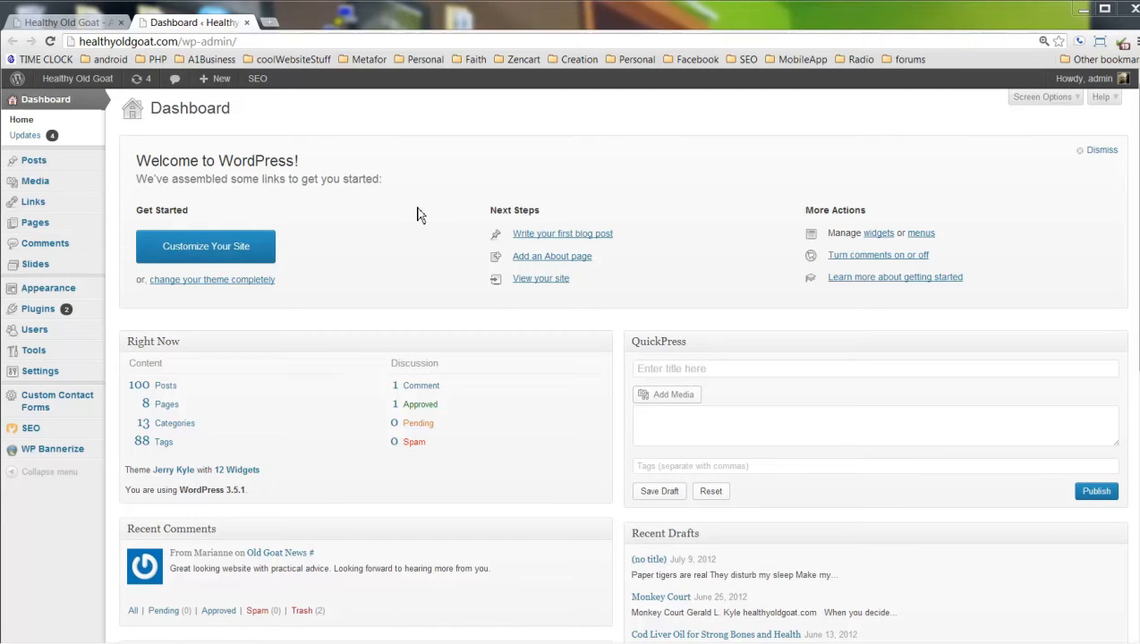
Open the Posts > Categories admin page listing the site's 13 categories.
mouse_move(34, 169)
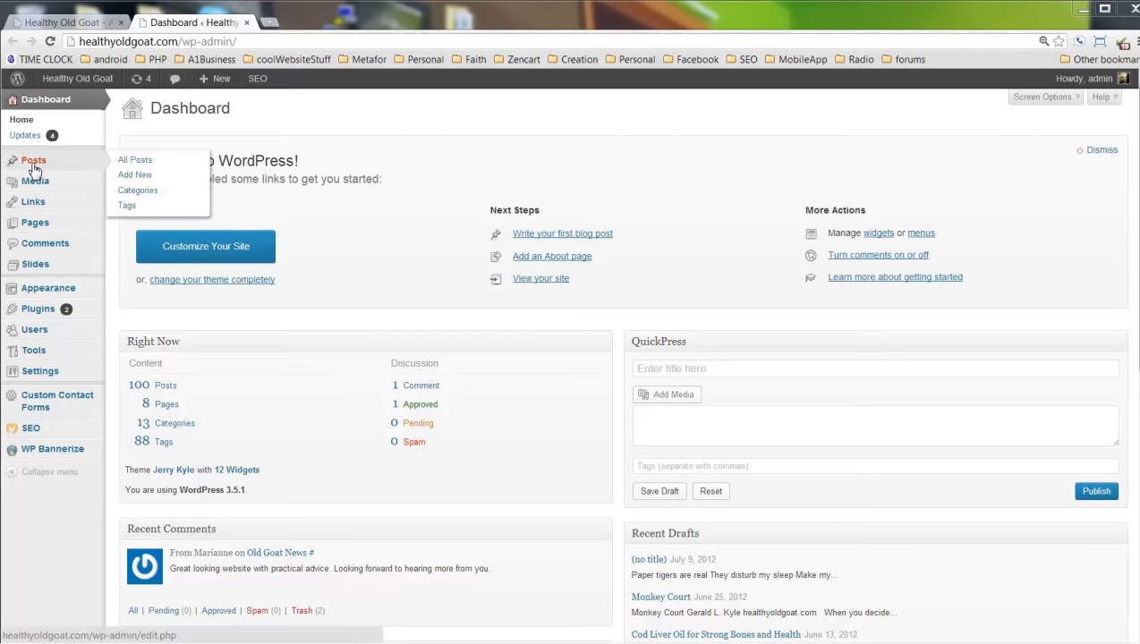
click(138, 192)
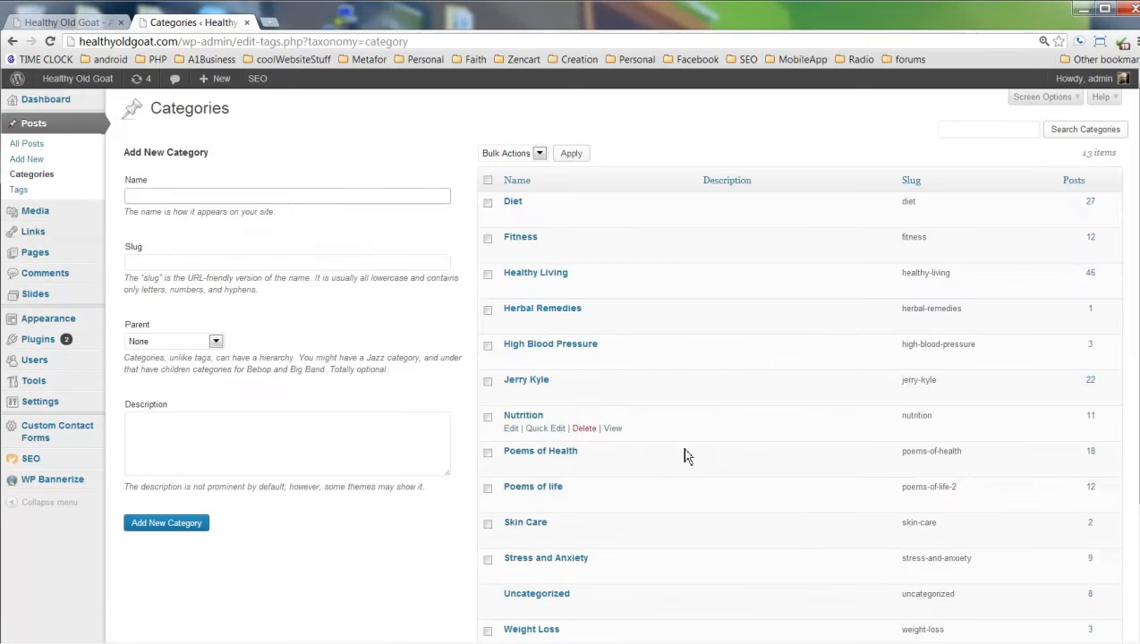
scroll(789, 433, down, 3)
scroll(789, 433, up, 3)
click(79, 22)
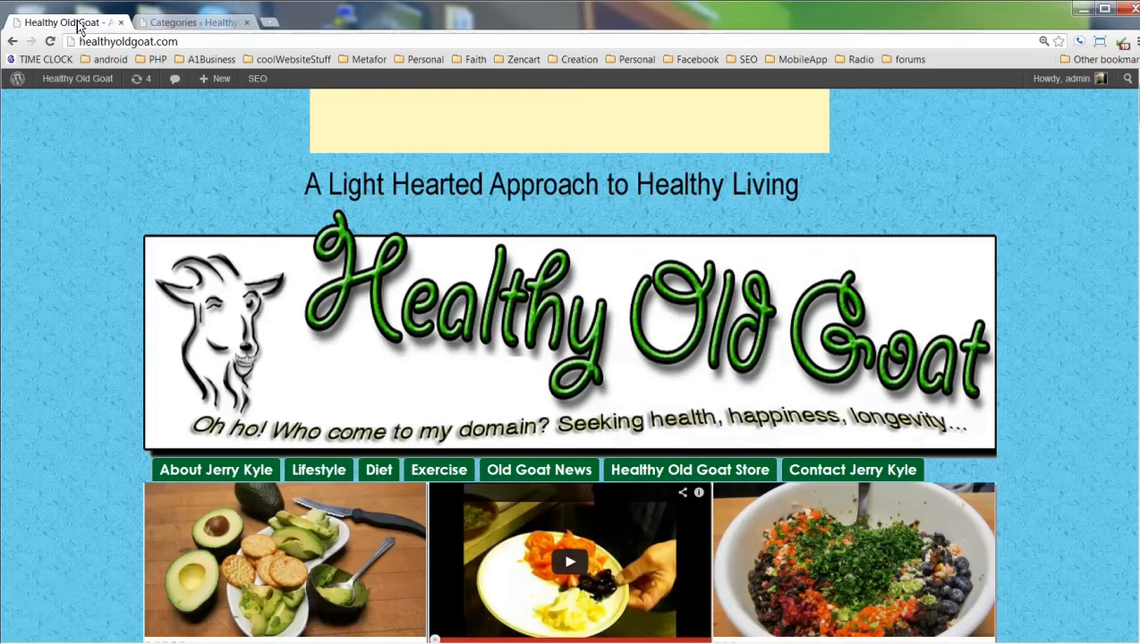
scroll(77, 277, down, 2)
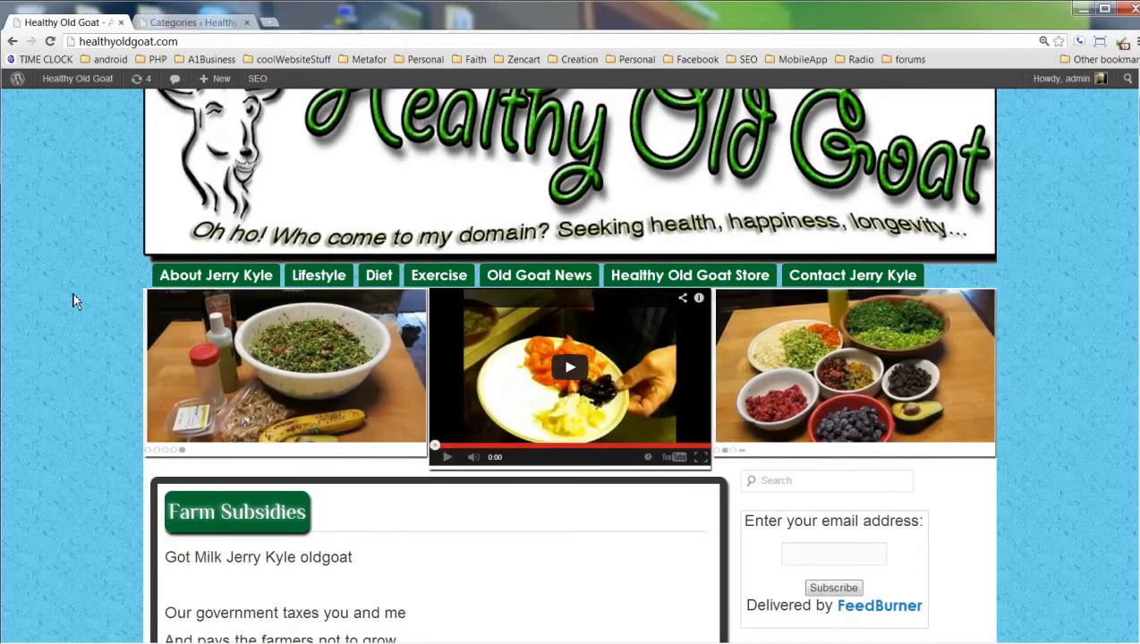
scroll(72, 298, down, 2)
scroll(72, 298, up, 5)
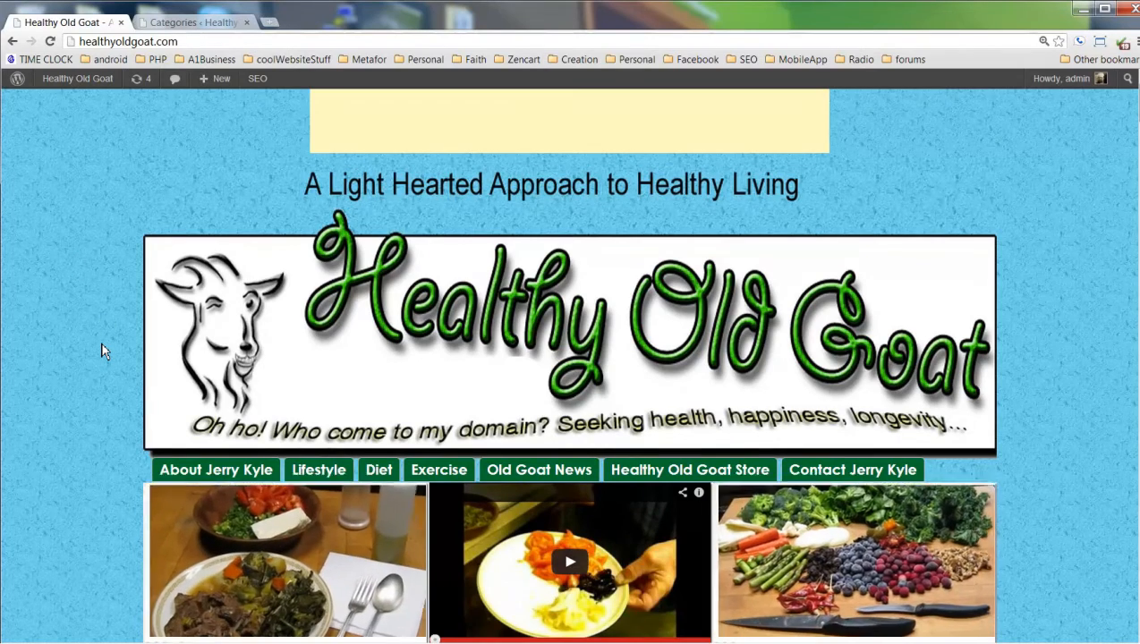
scroll(101, 351, down, 2)
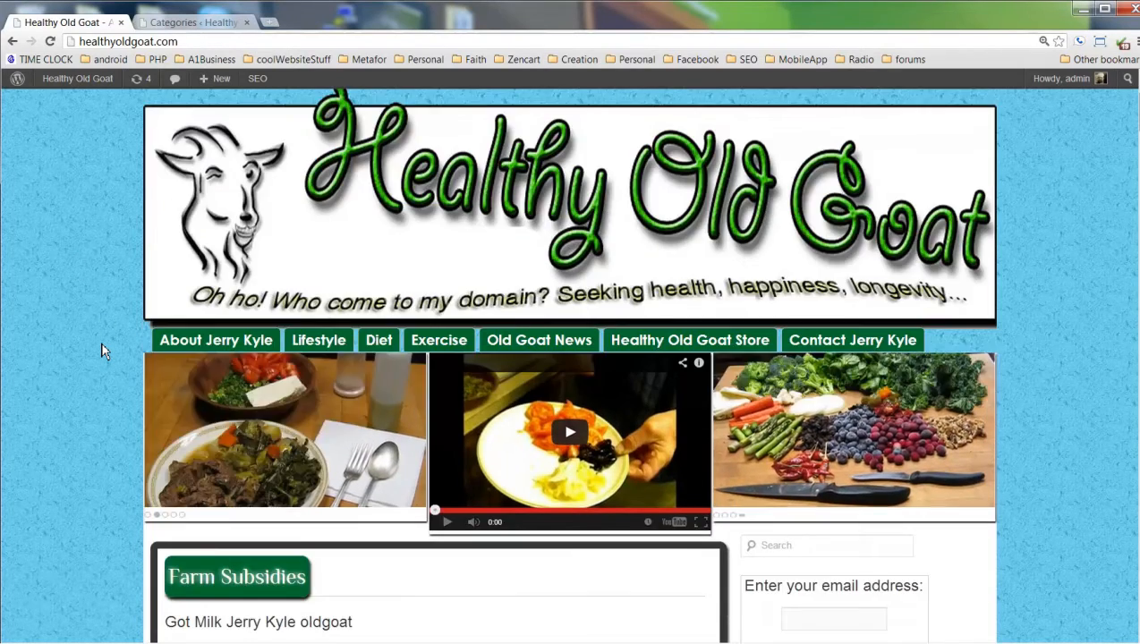
scroll(101, 350, up, 2)
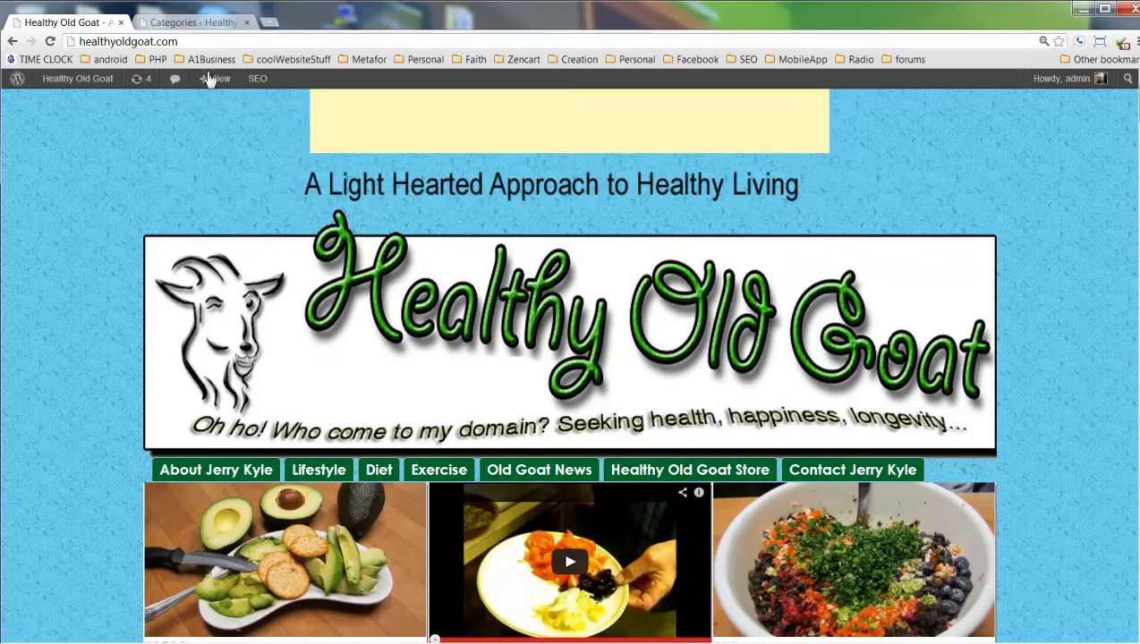
click(211, 24)
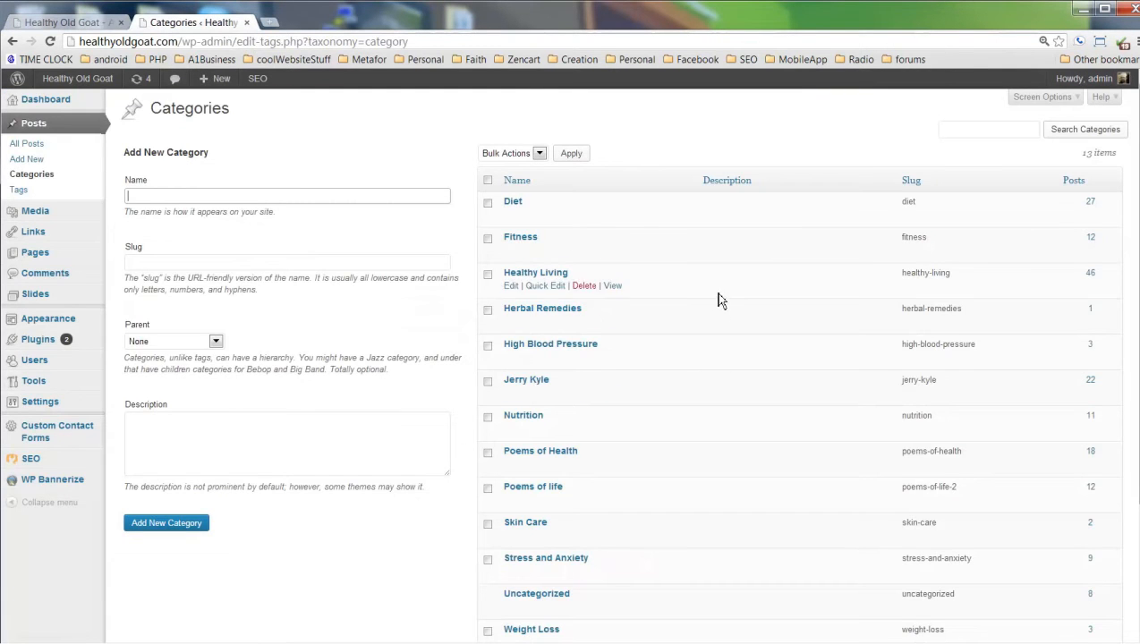
scroll(720, 304, down, 2)
scroll(707, 333, up, 2)
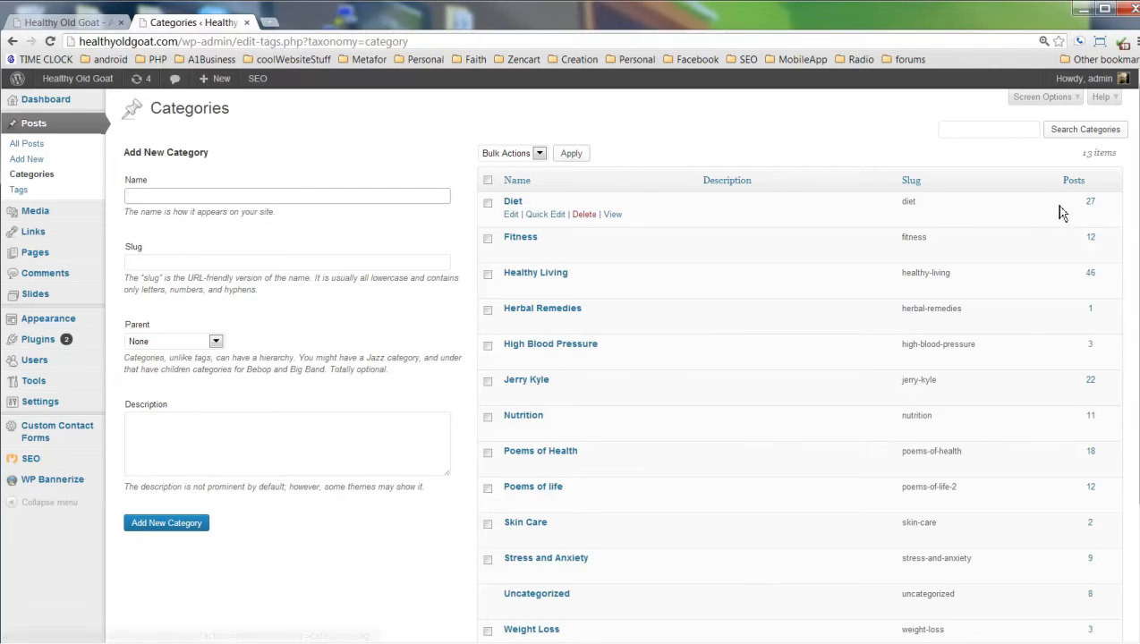
double_click(907, 201)
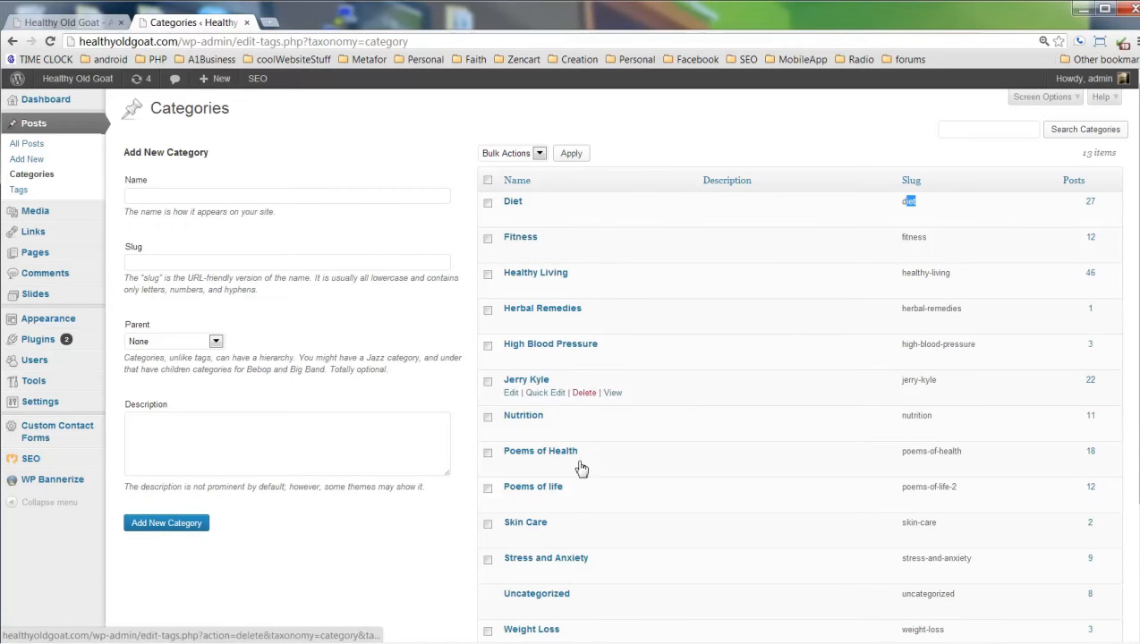
click(27, 161)
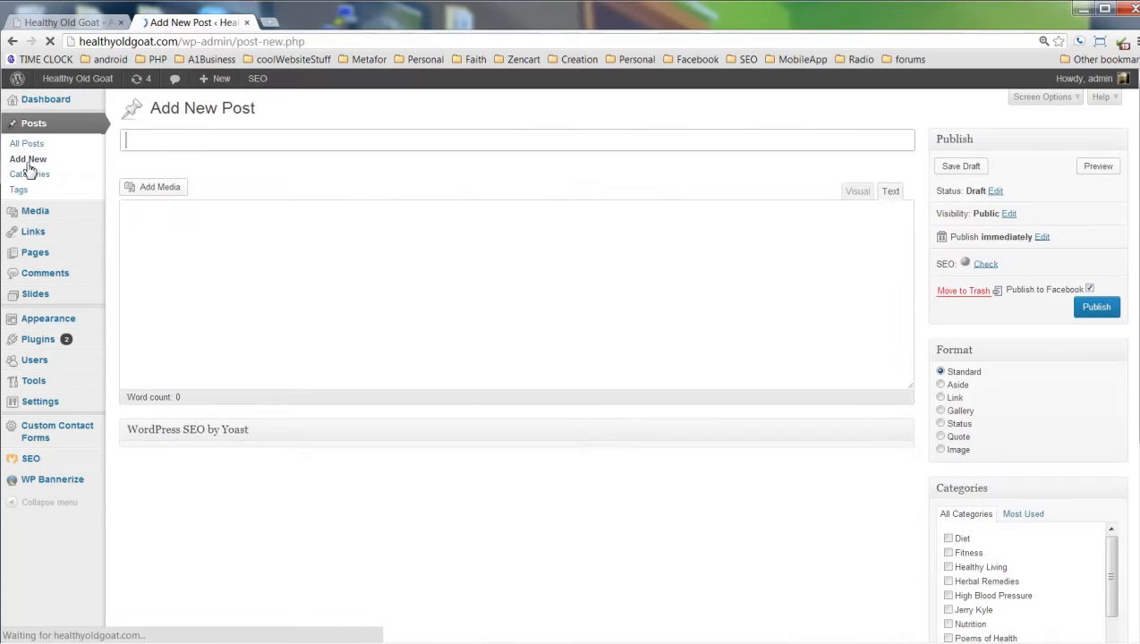
scroll(859, 483, down, 3)
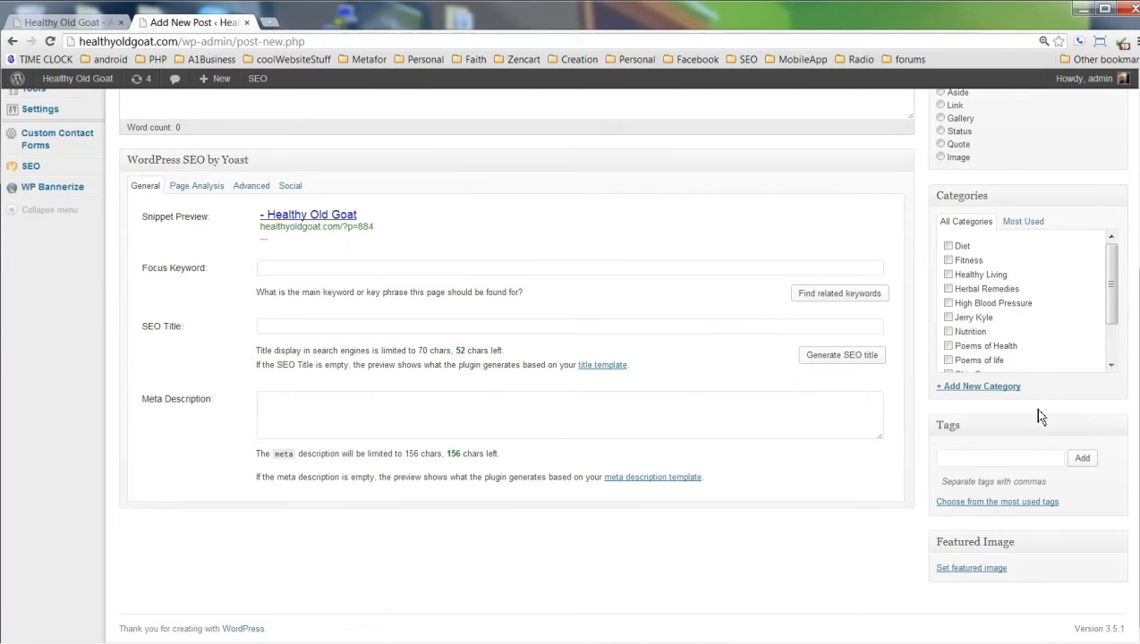
scroll(296, 416, up, 3)
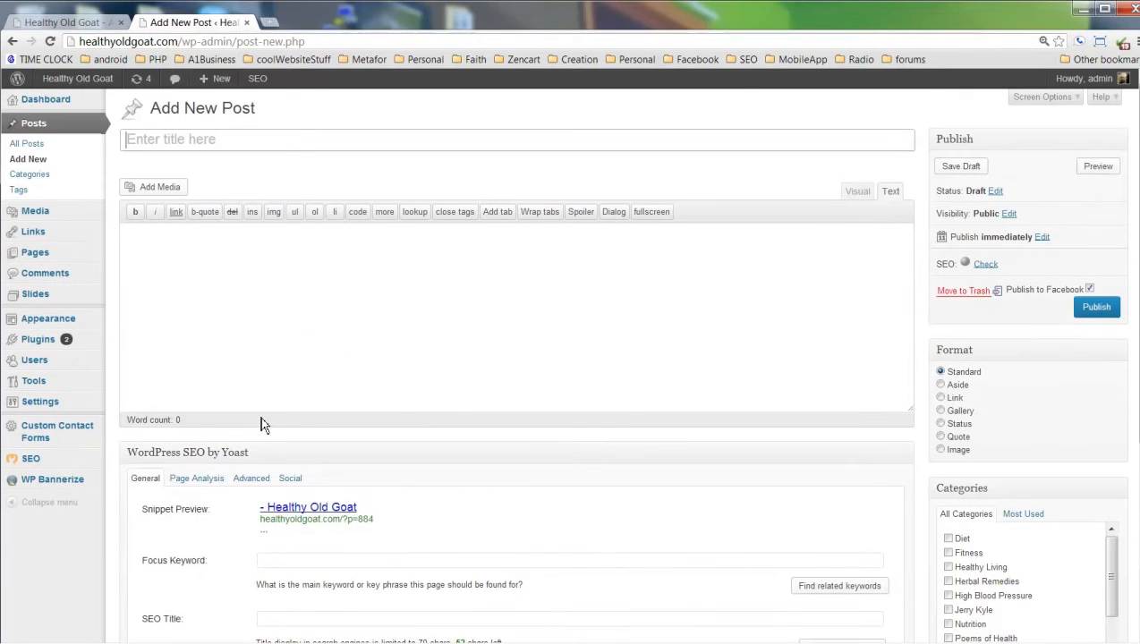
click(36, 175)
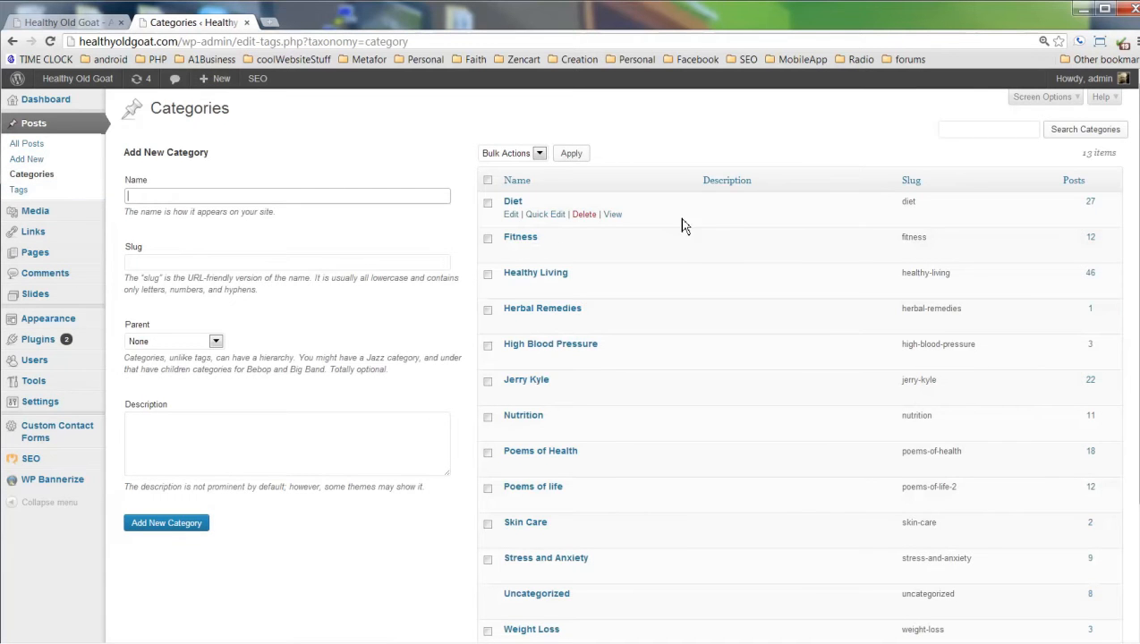
Edit the Diet category, trying Fitness as its parent before resetting it to None.
click(510, 216)
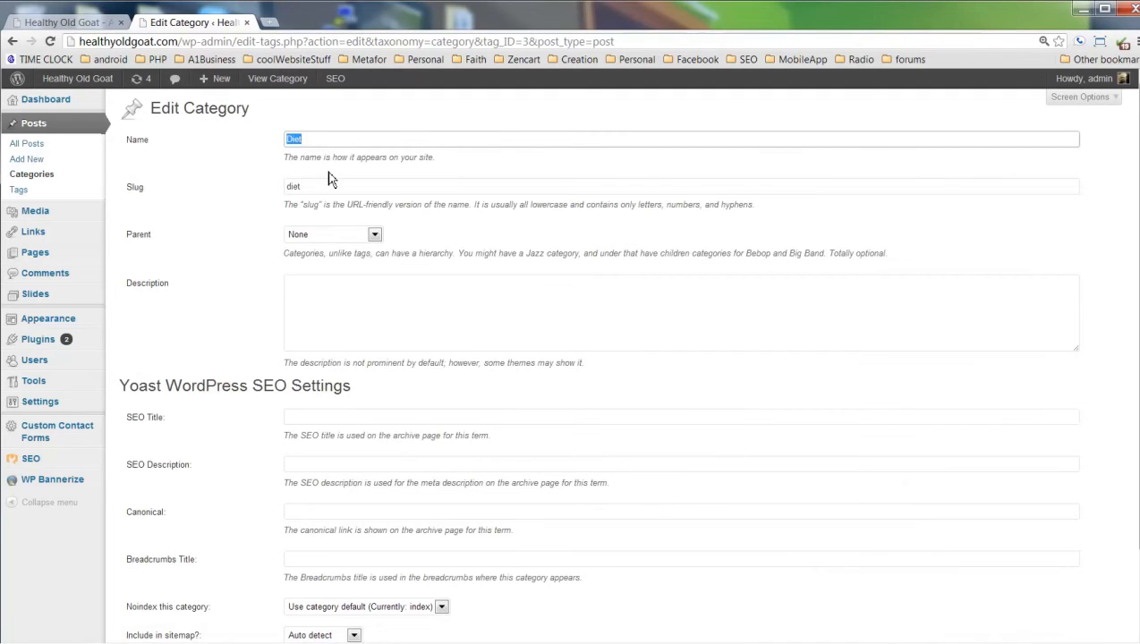
click(375, 236)
click(376, 238)
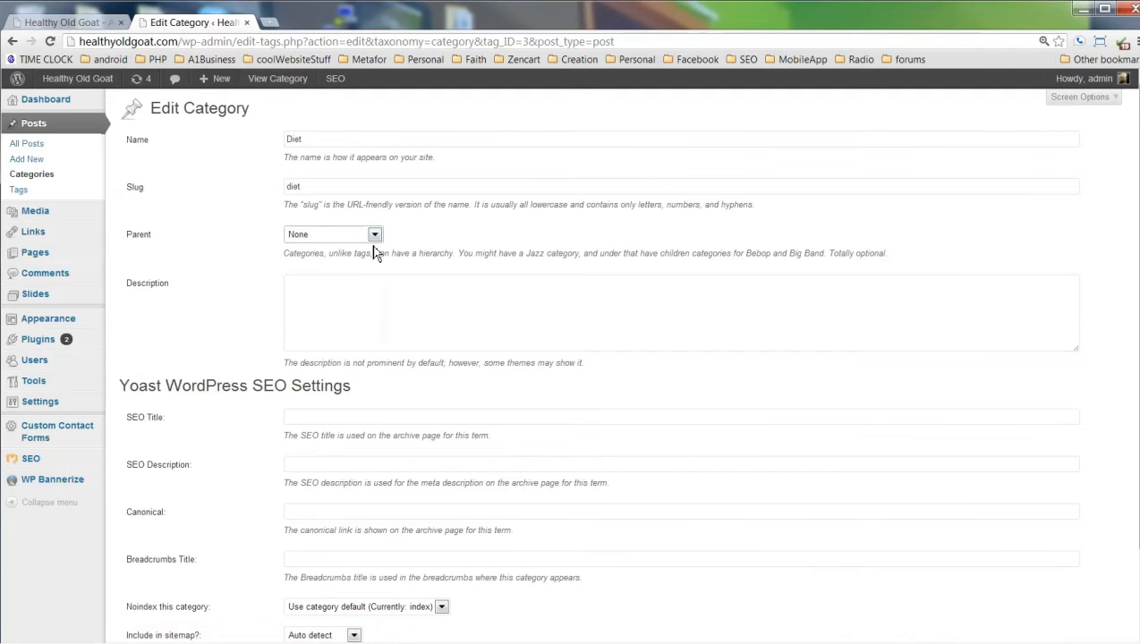
click(377, 236)
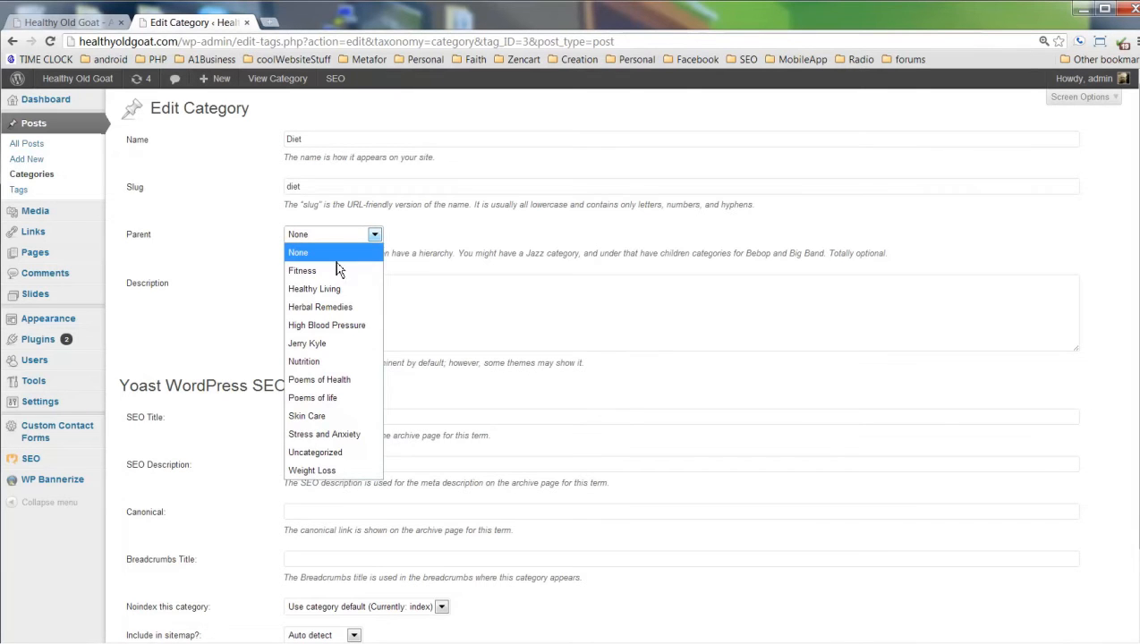
click(326, 271)
click(365, 238)
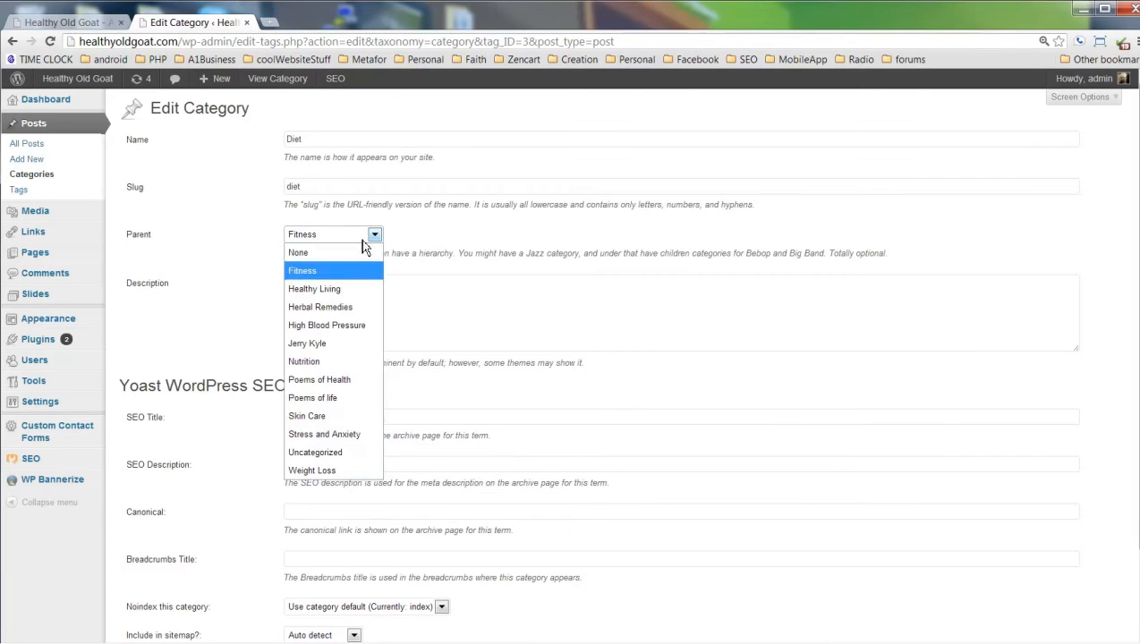
click(347, 254)
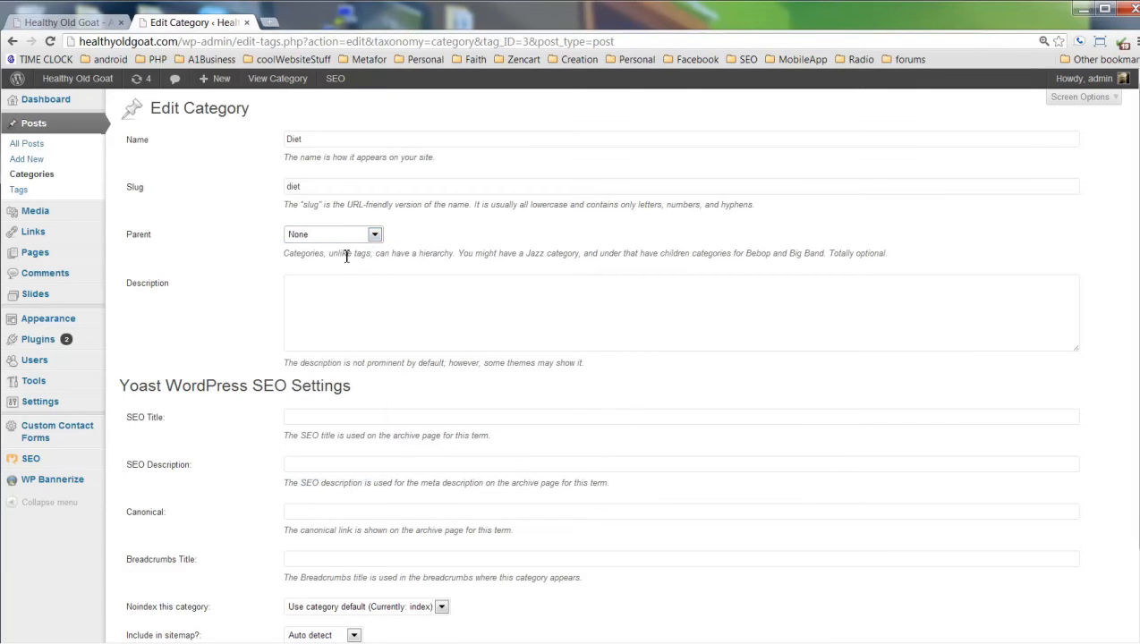
Step through Diet's name, description and Yoast SEO fields, leaving them unchanged.
click(421, 299)
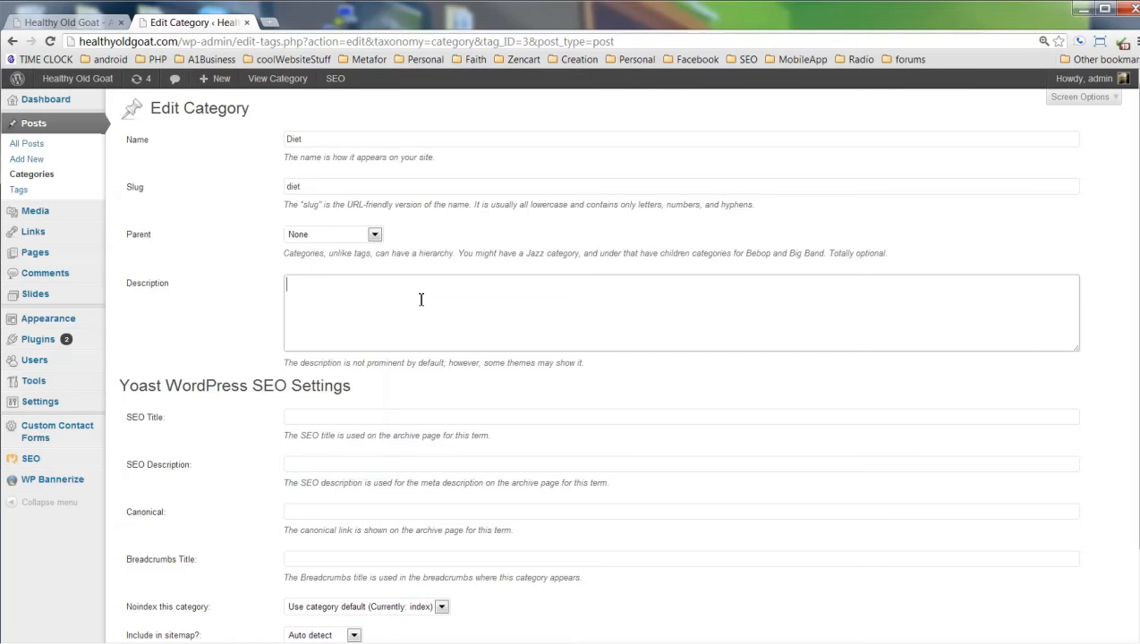
double_click(311, 143)
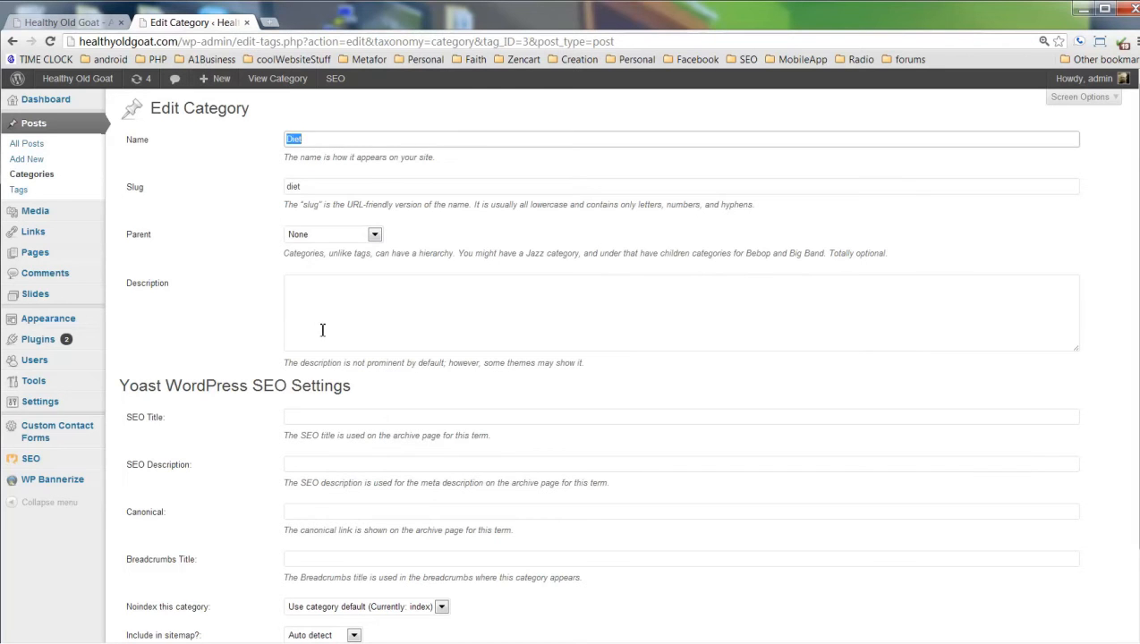
click(356, 311)
scroll(370, 337, down, 2)
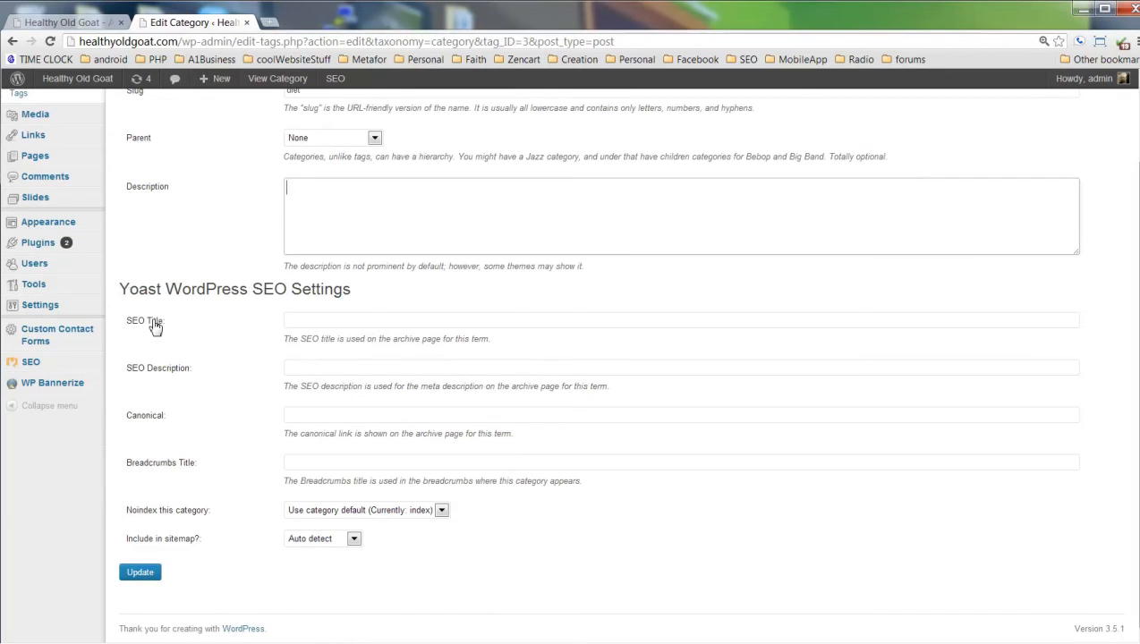
click(319, 322)
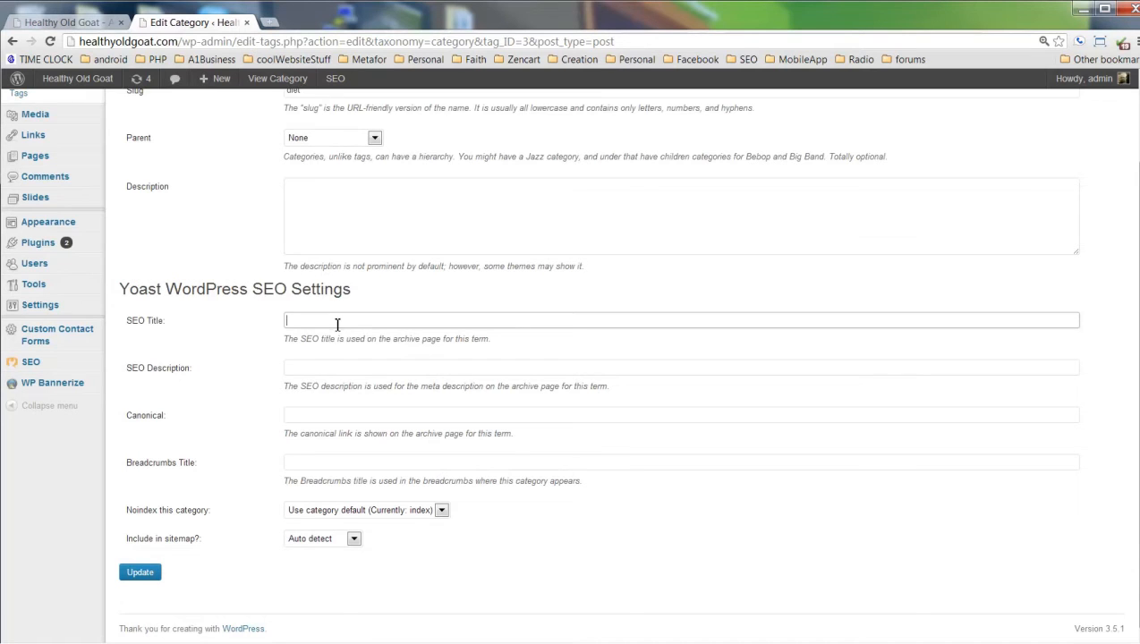
click(324, 370)
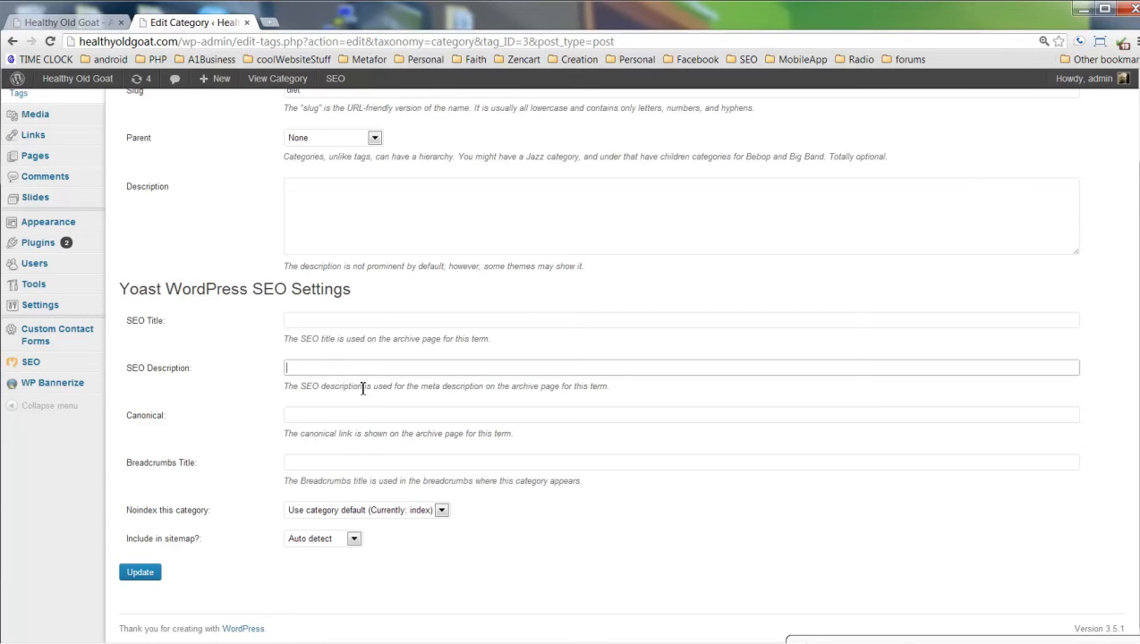
click(332, 418)
click(331, 464)
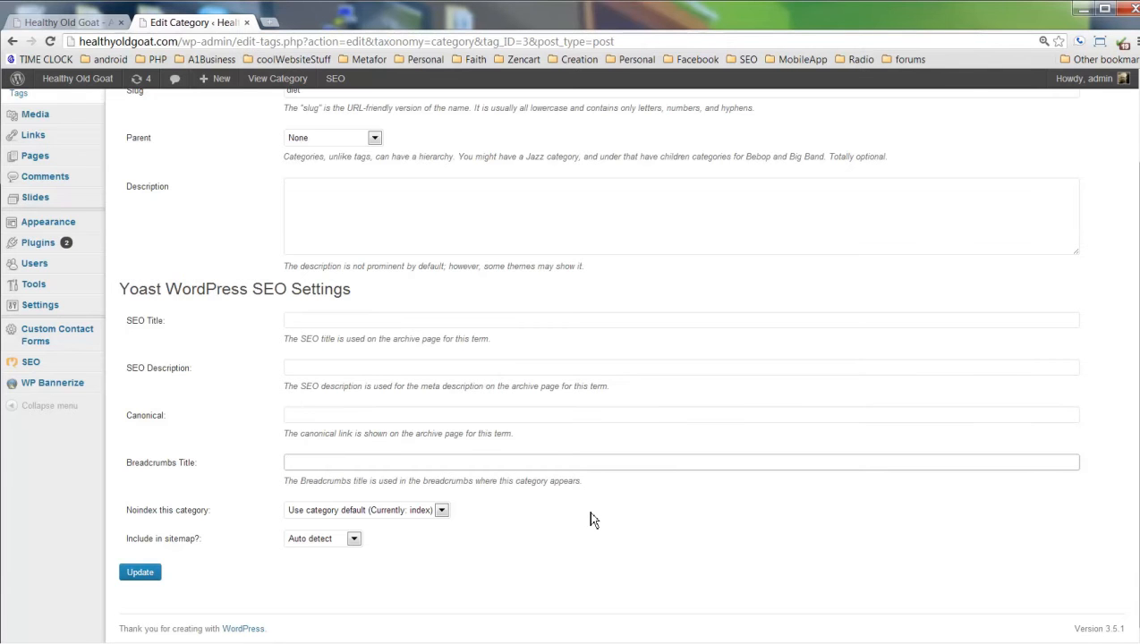
scroll(624, 506, up, 3)
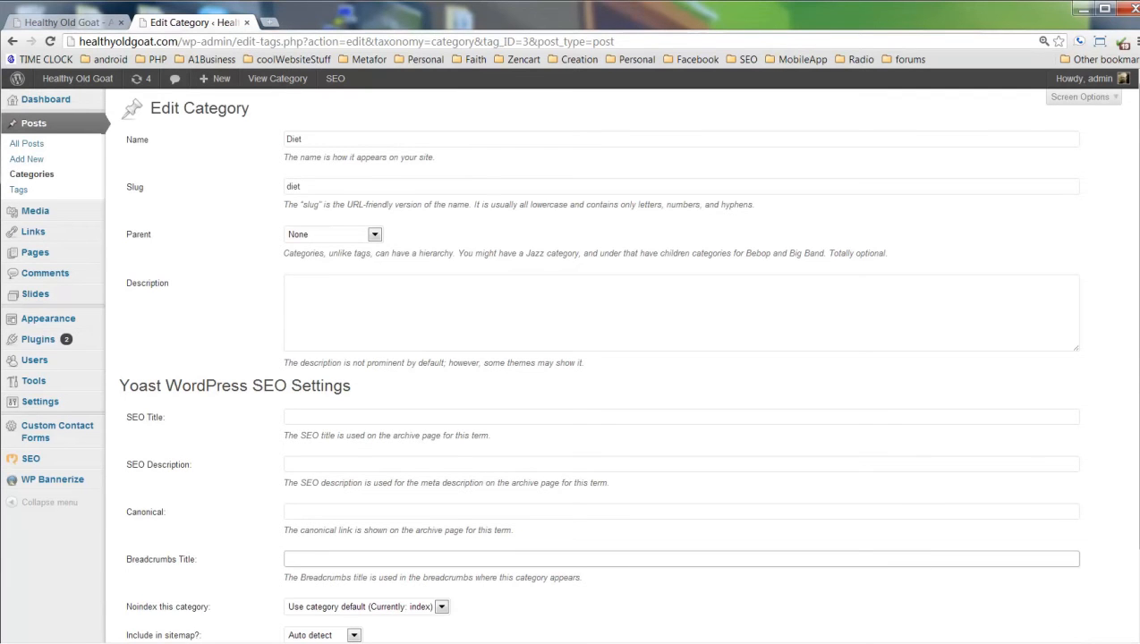
Return to the Posts > Categories list.
click(33, 179)
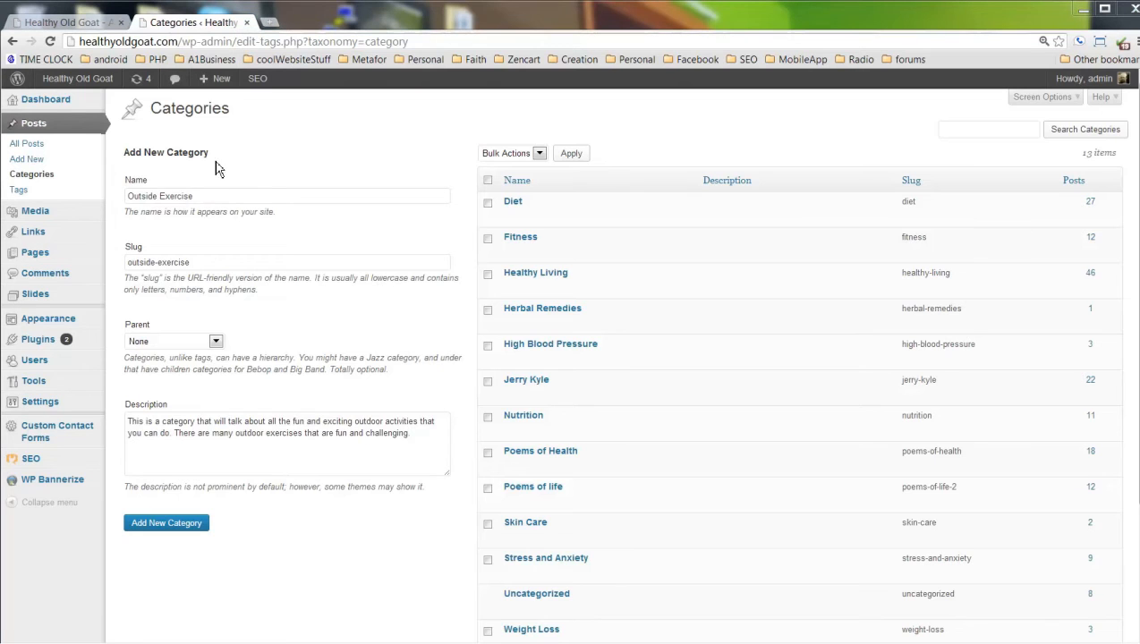
triple_click(213, 196)
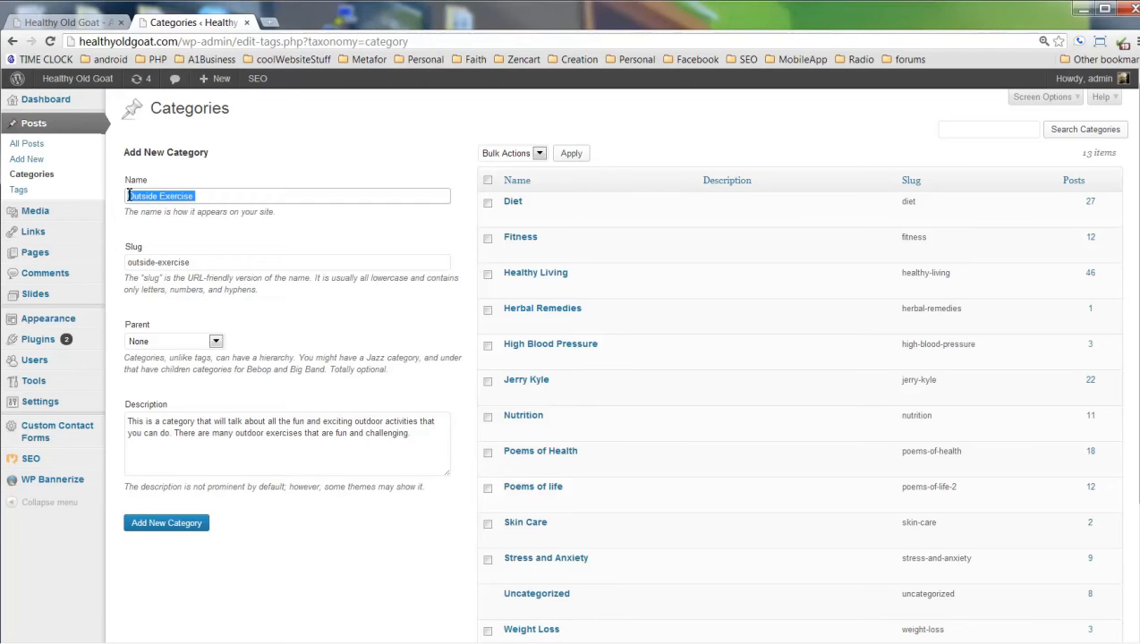
drag(203, 265, 118, 264)
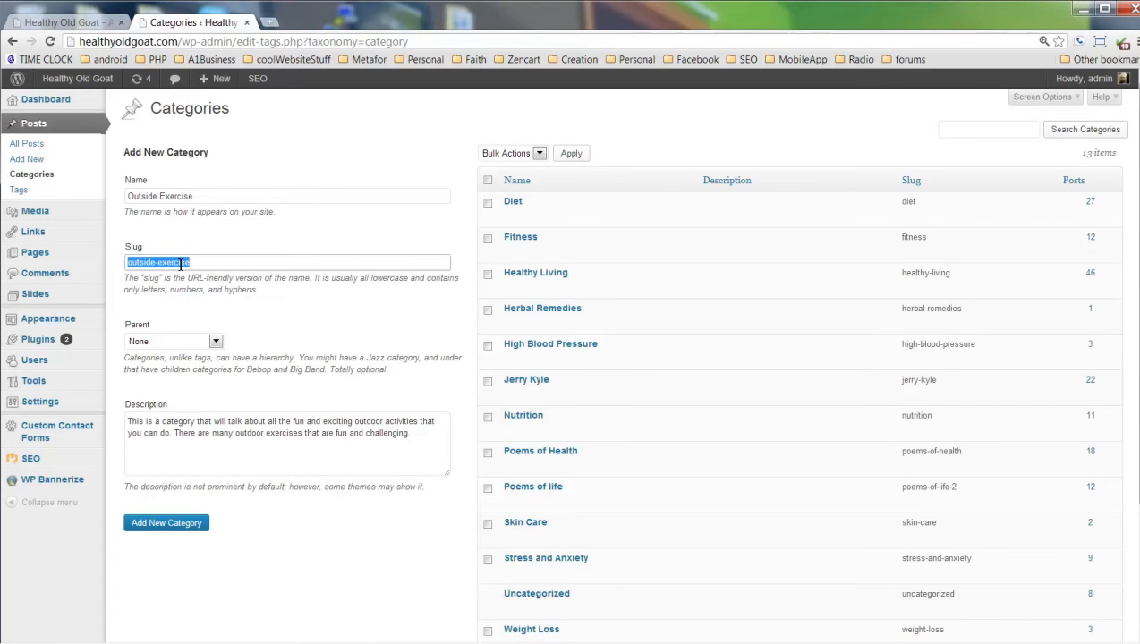
click(240, 45)
drag(239, 44, 358, 45)
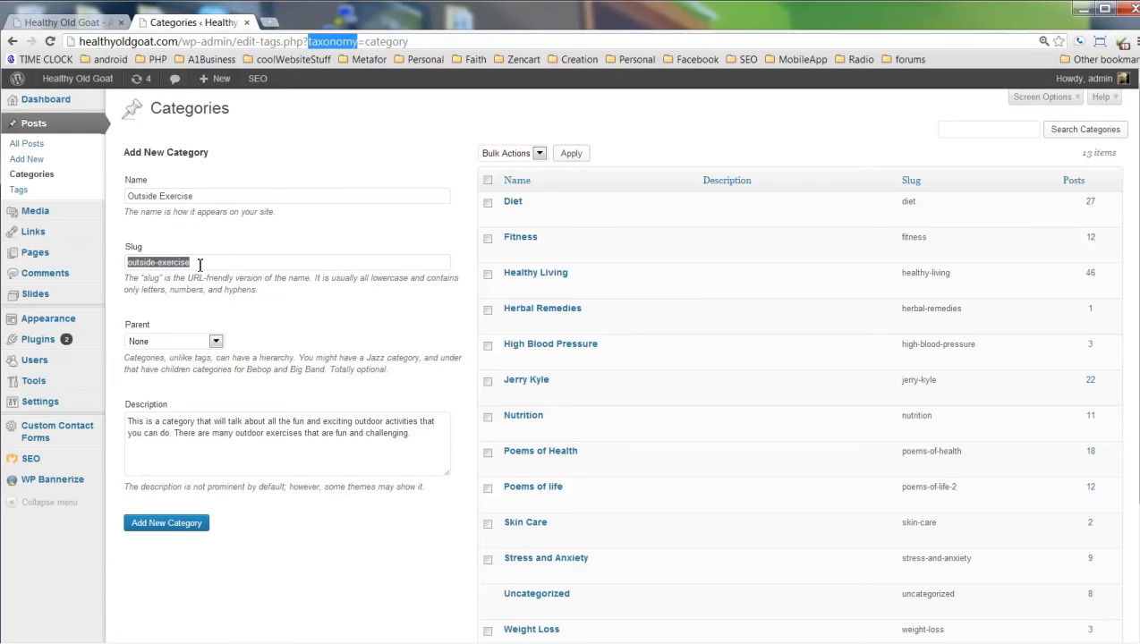
click(200, 265)
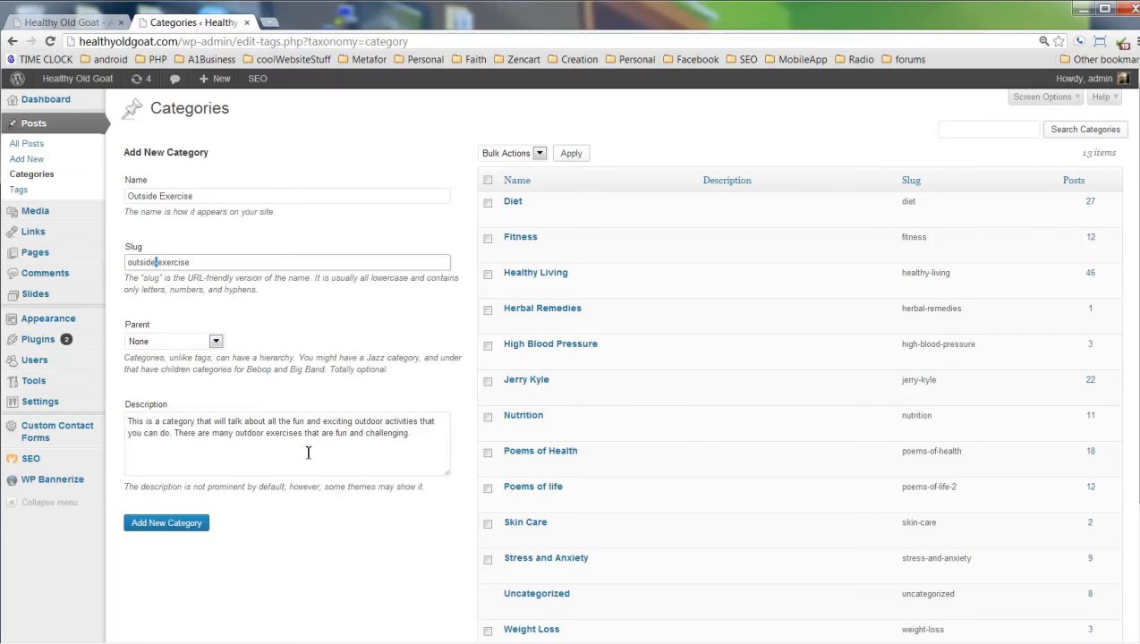
drag(415, 434, 337, 433)
click(252, 433)
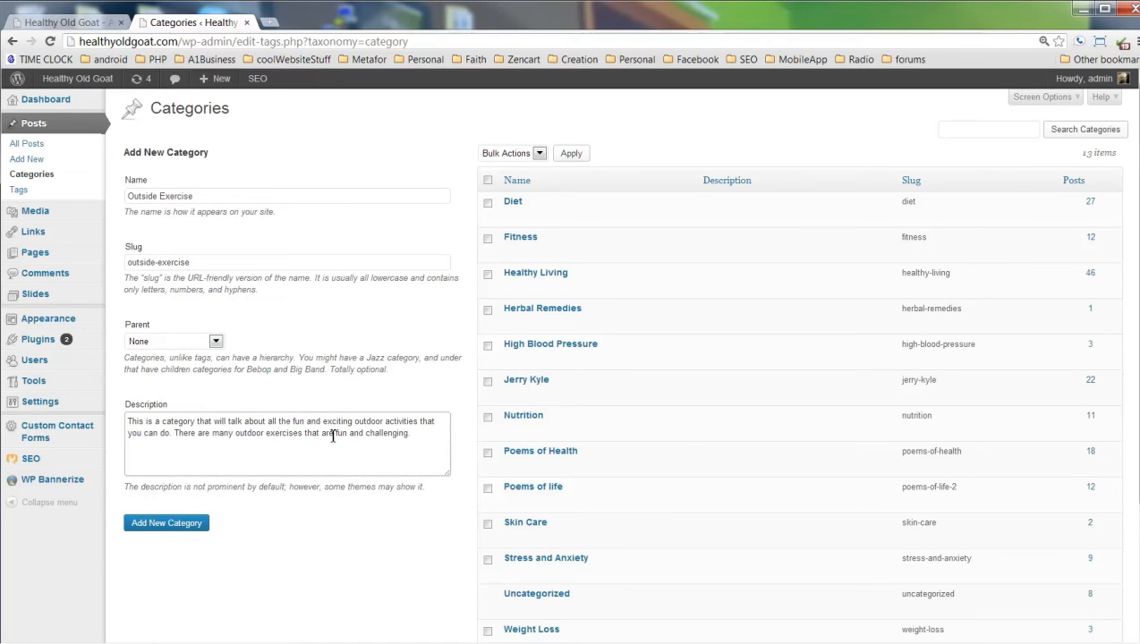
click(174, 528)
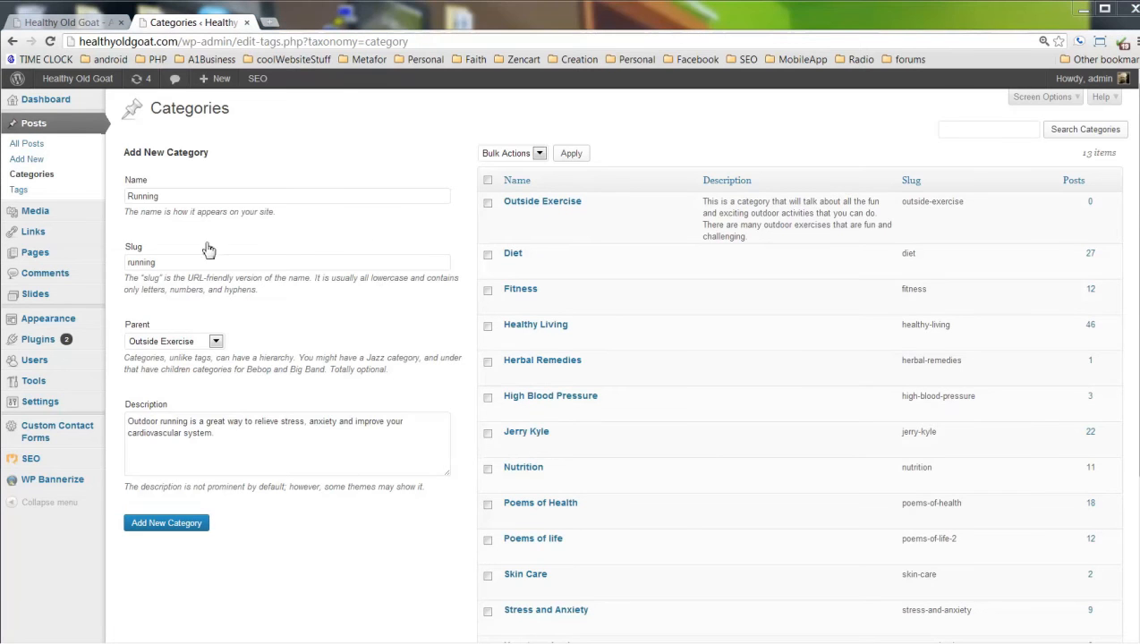
Add Running with slug running under parent Outside Exercise, then open All Posts.
drag(169, 194, 149, 207)
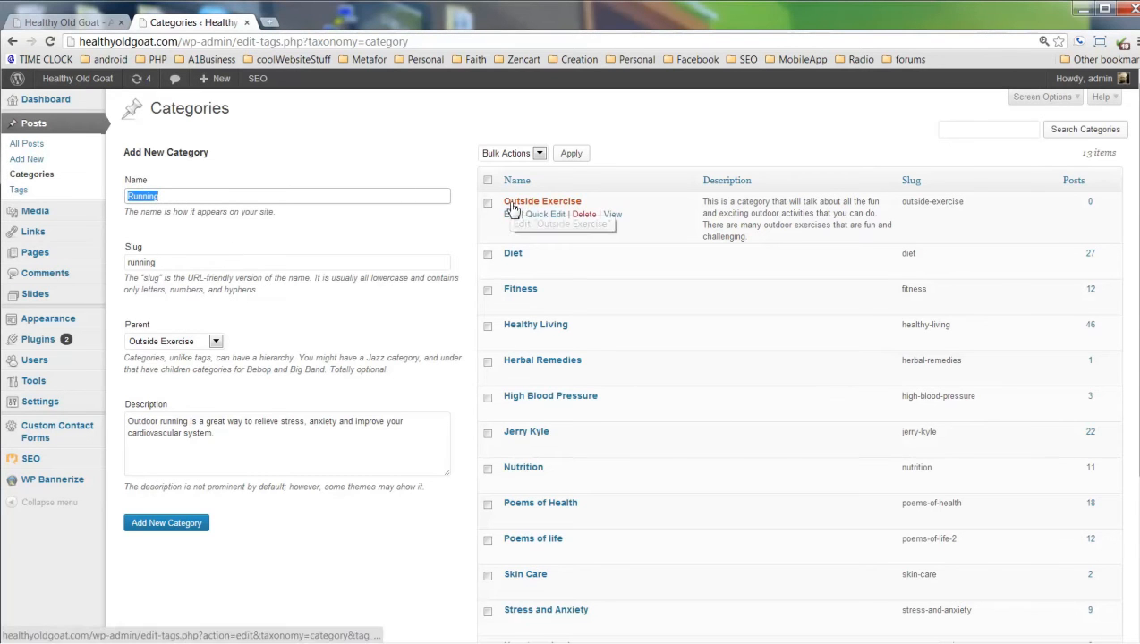
drag(170, 262, 138, 278)
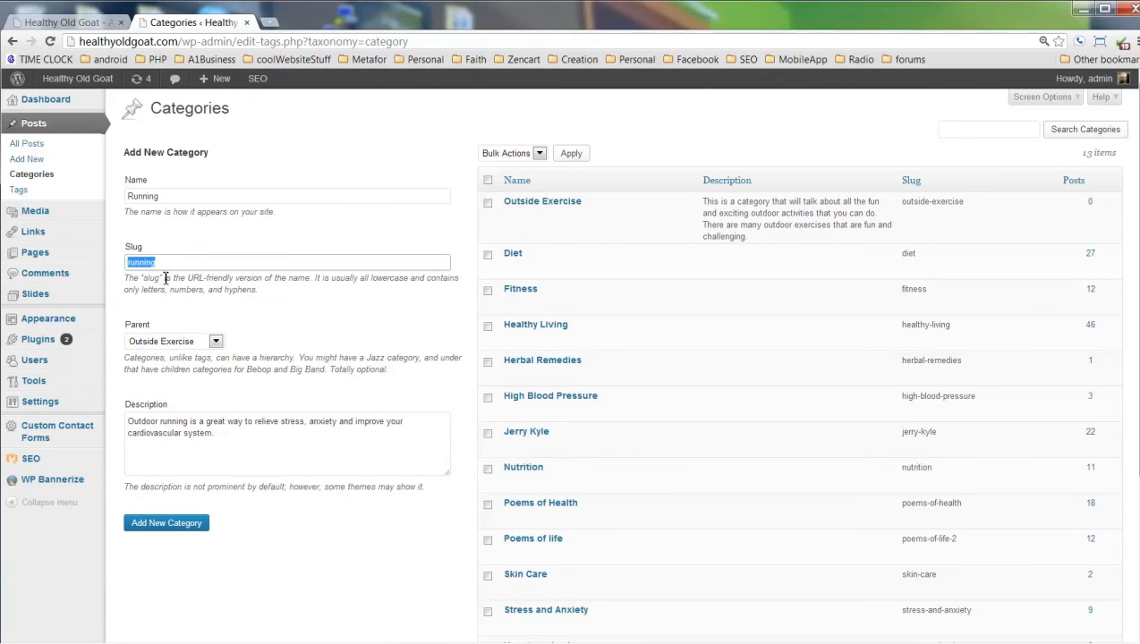
click(216, 344)
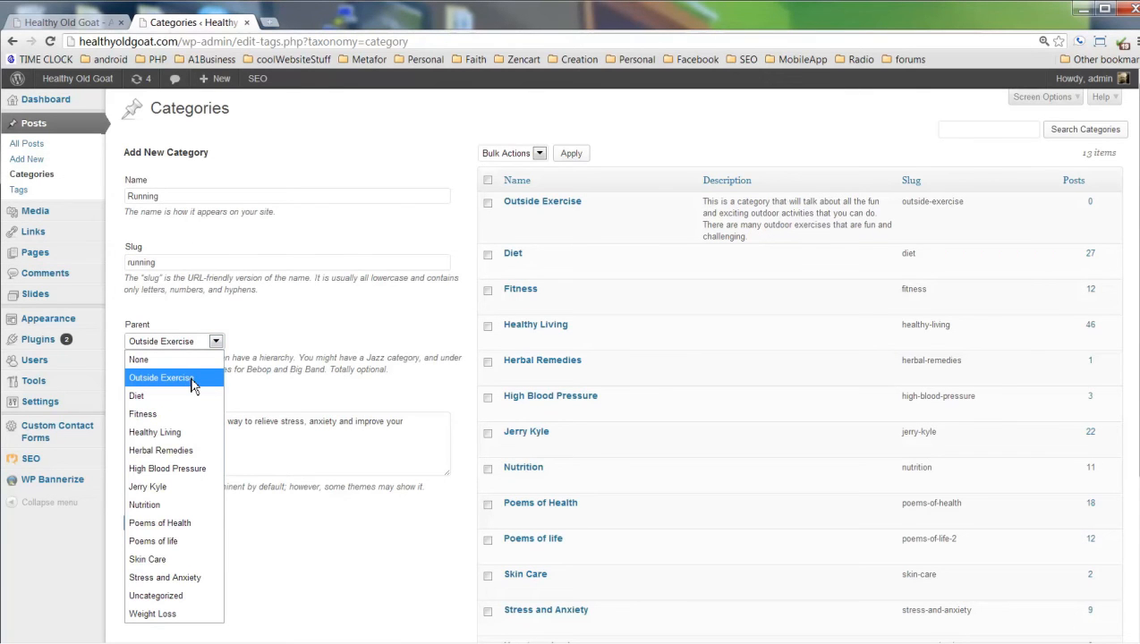
click(192, 381)
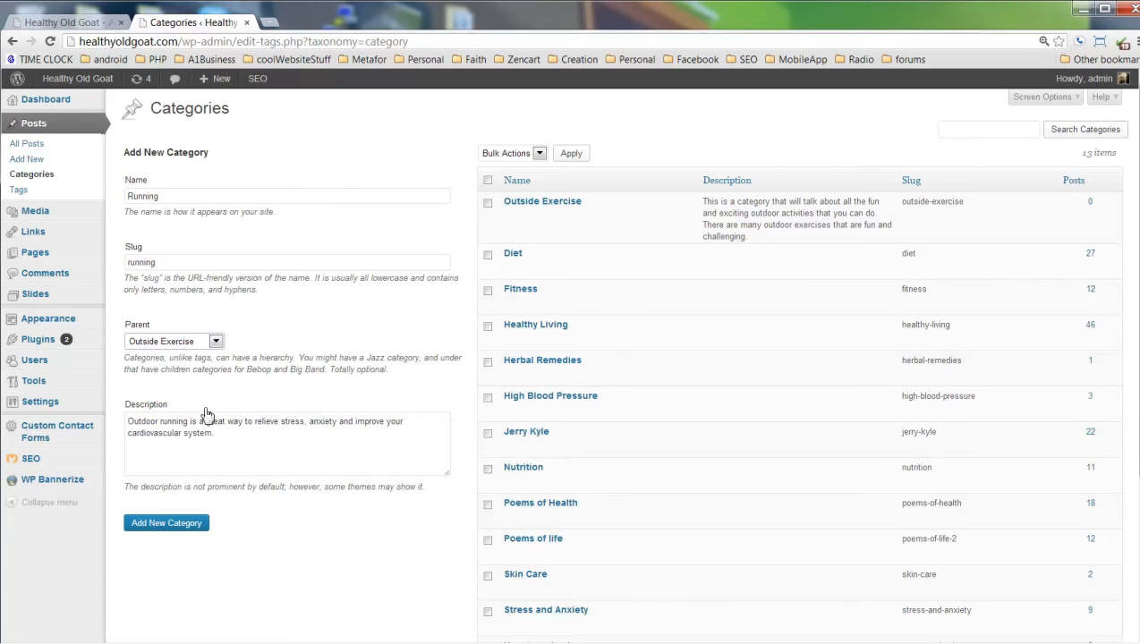
click(161, 527)
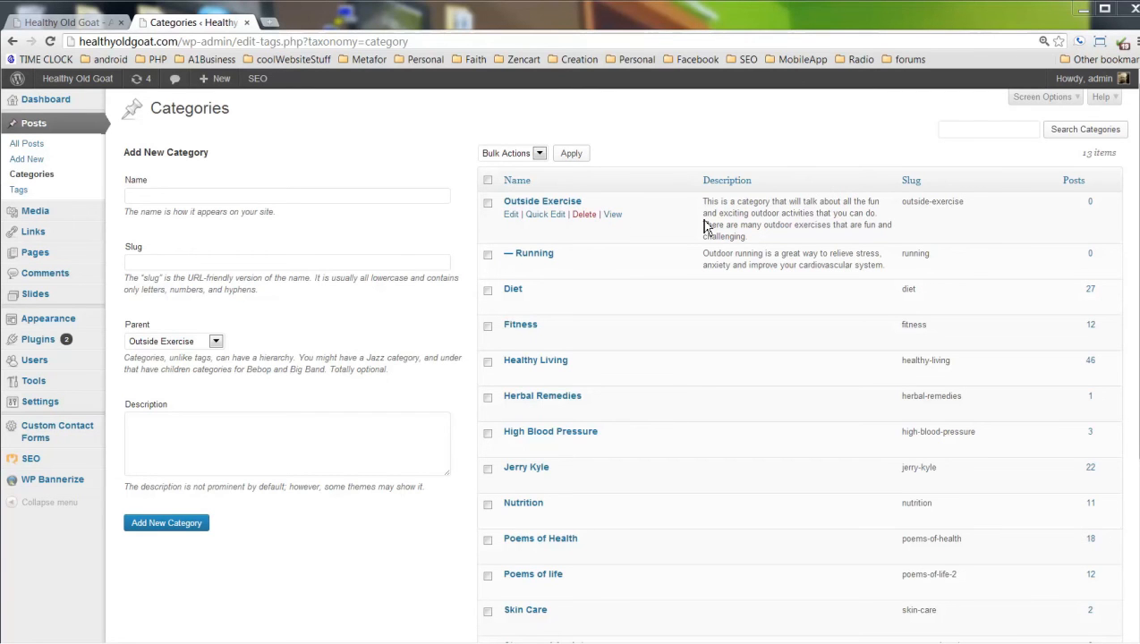
click(26, 159)
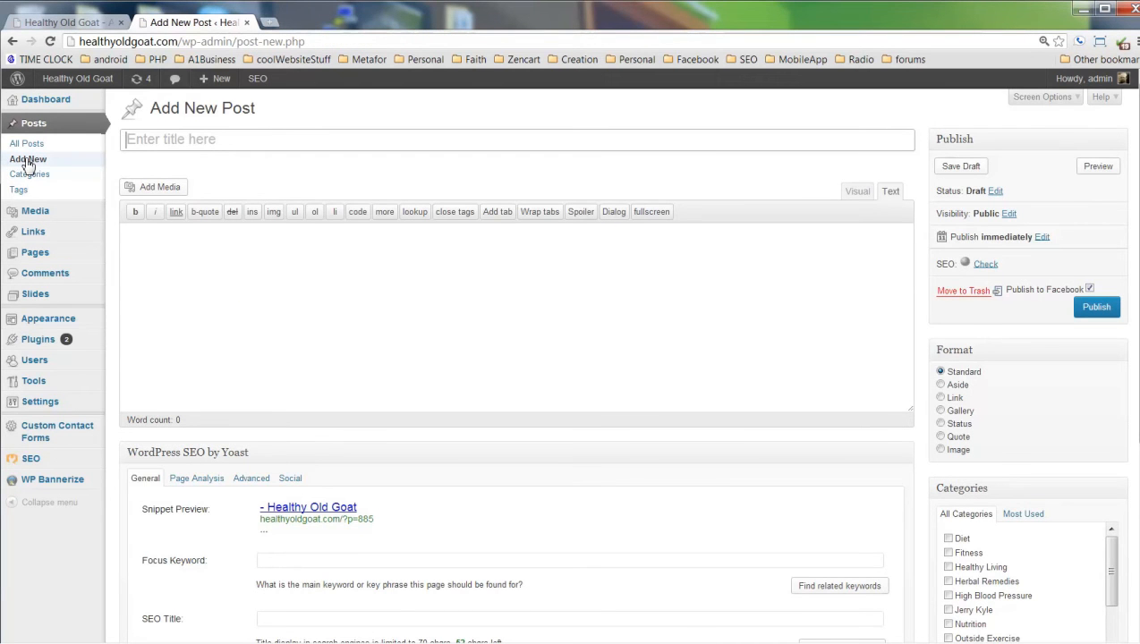
click(25, 149)
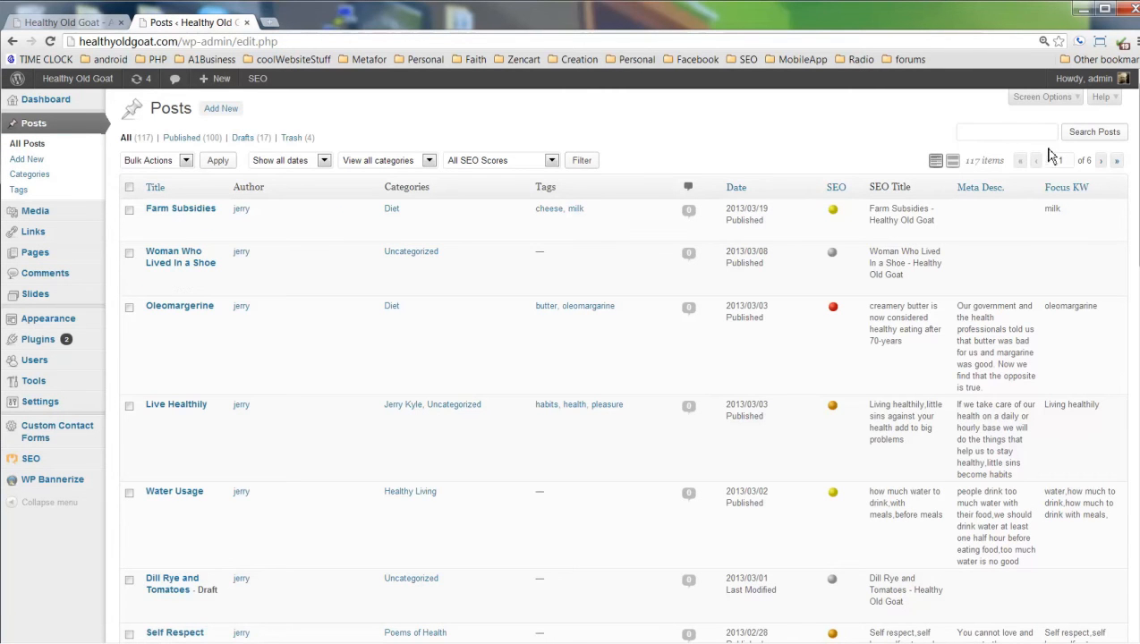
Search posts for 'Runn' and open the Running Man post in the editor.
click(983, 136)
text(Running)
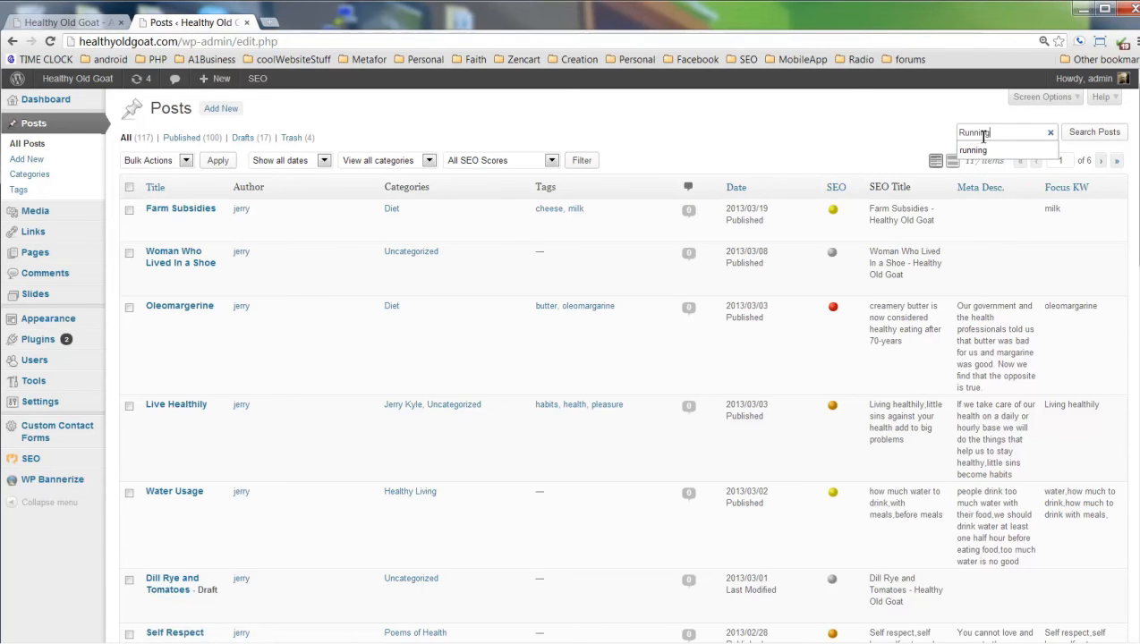
click(1079, 139)
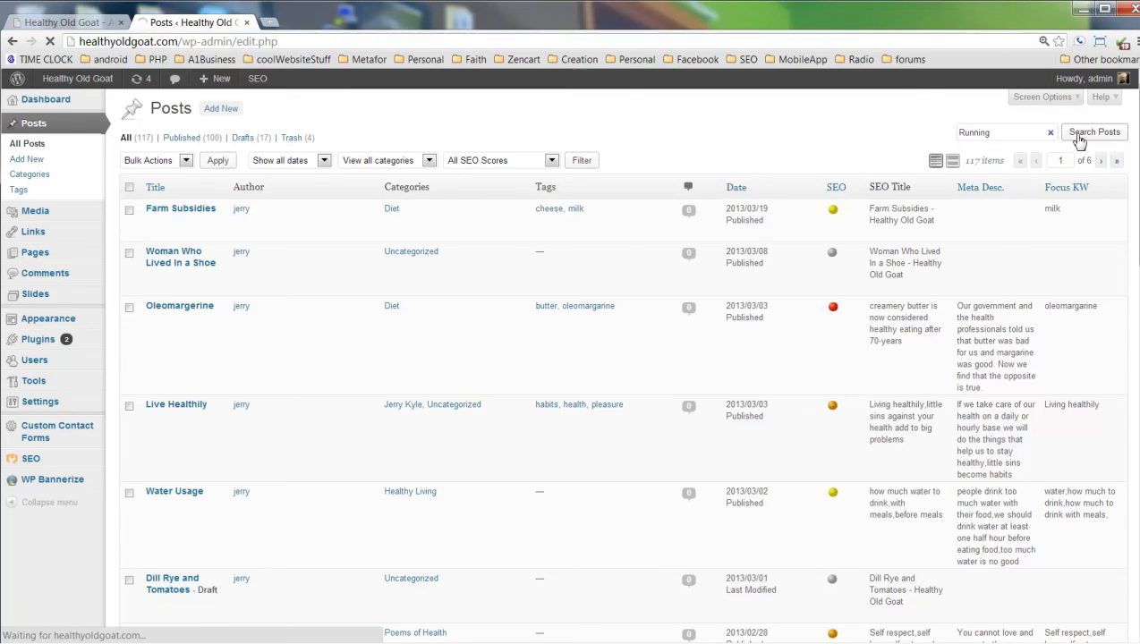
mouse_move(181, 295)
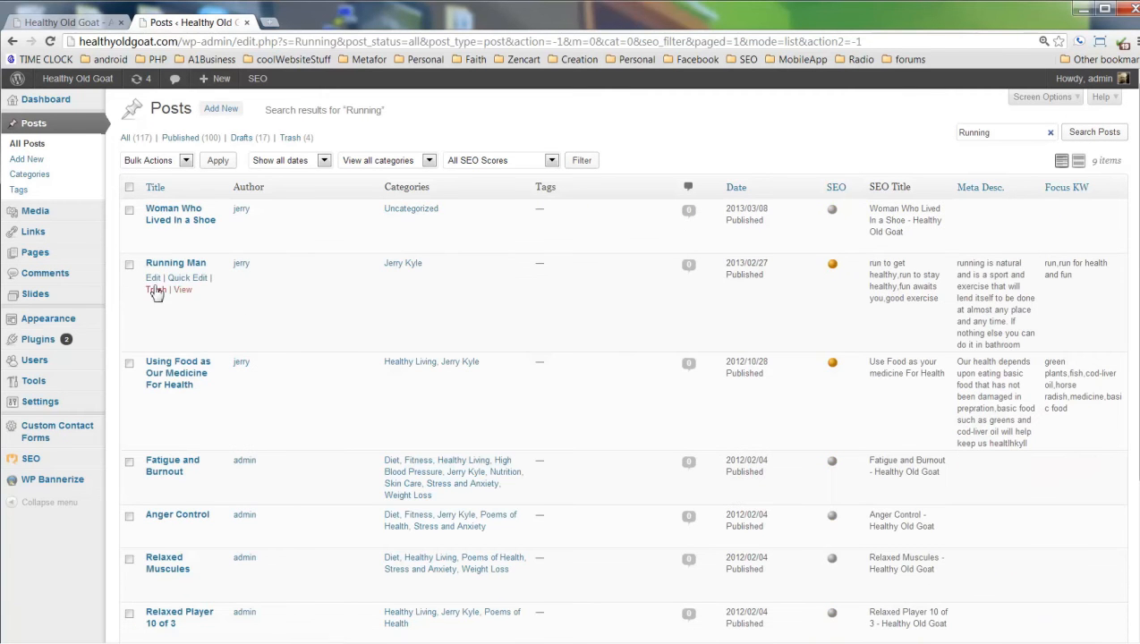
click(151, 280)
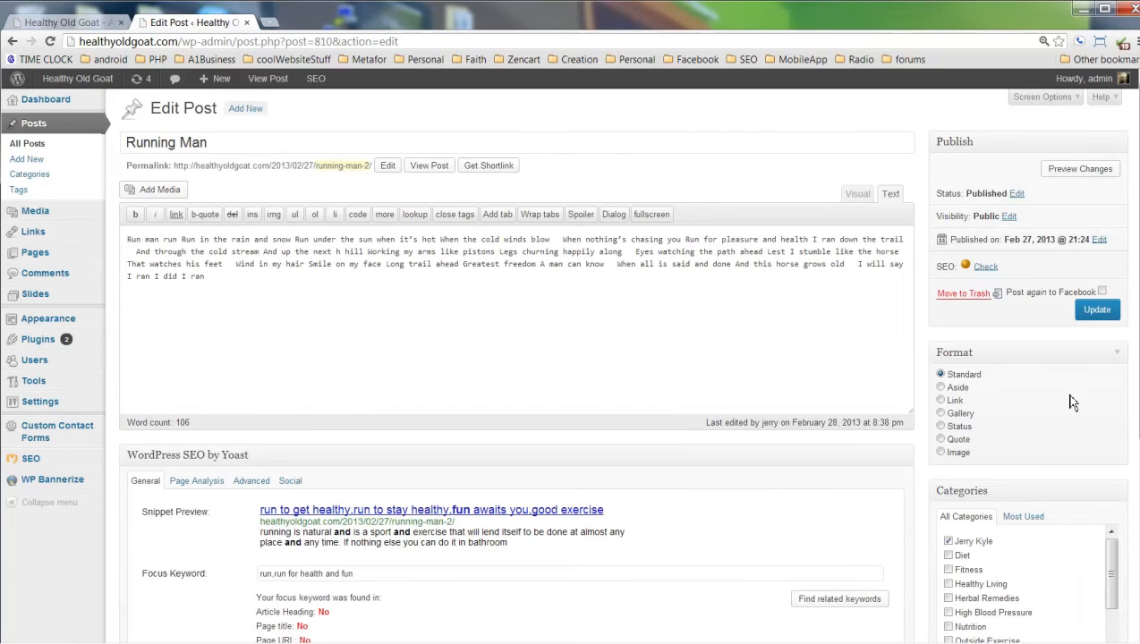
scroll(1073, 403, down, 3)
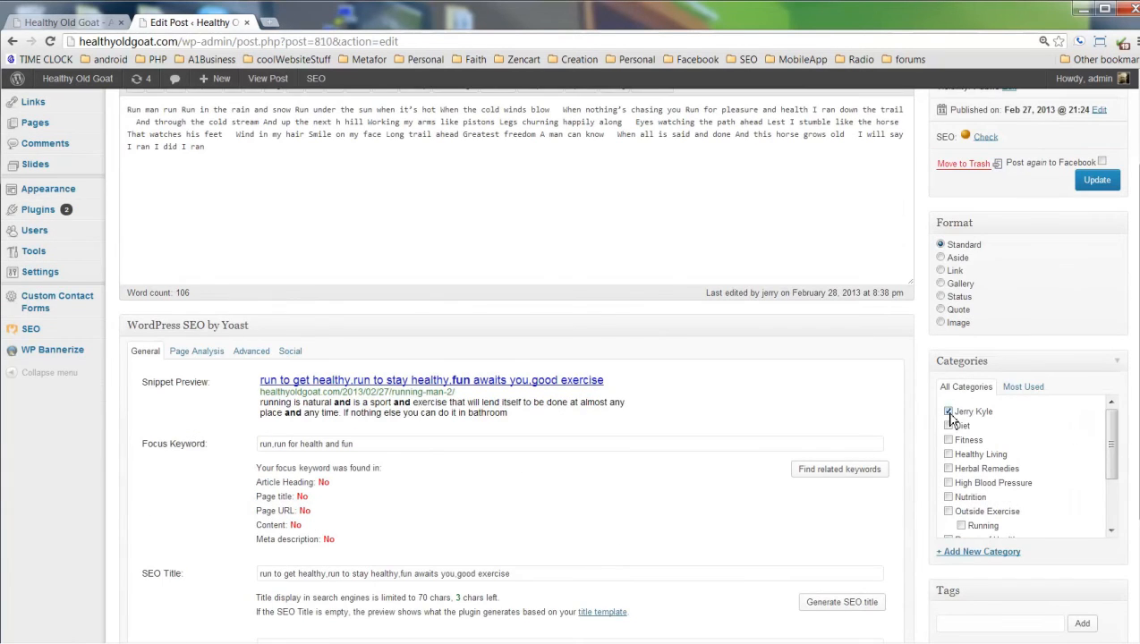
drag(1112, 445, 1111, 481)
click(960, 454)
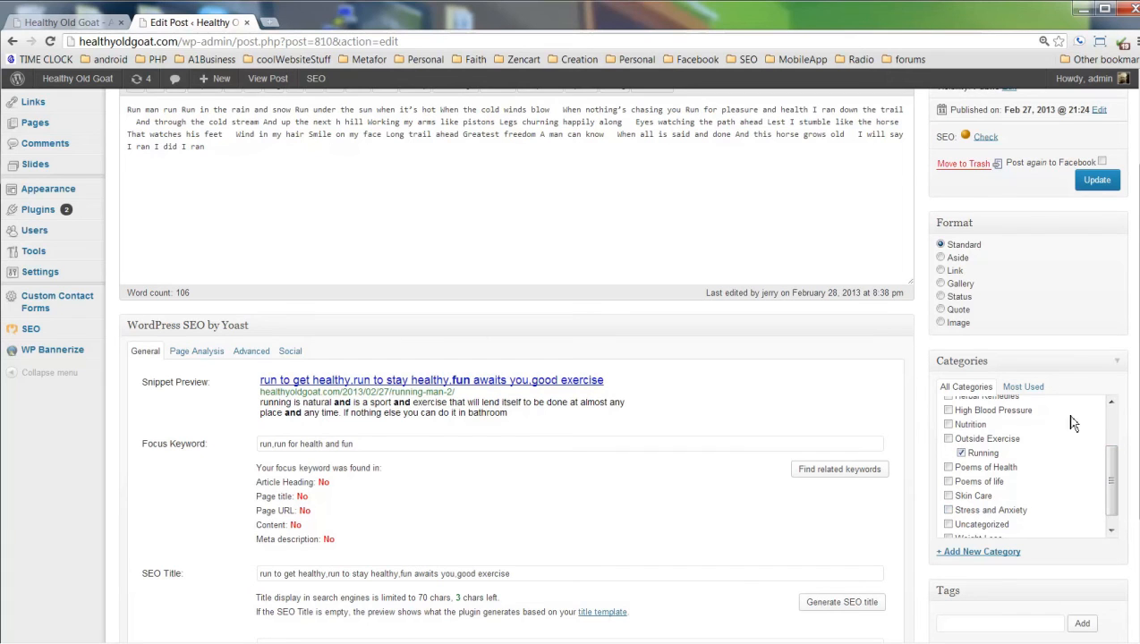
click(1099, 184)
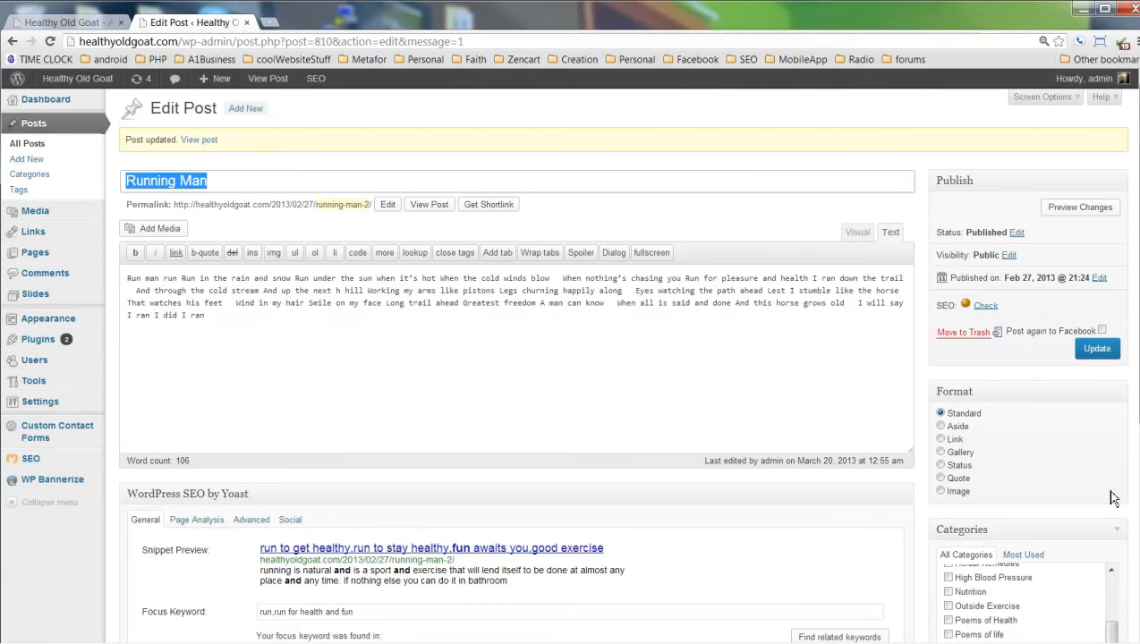
scroll(1112, 486, down, 2)
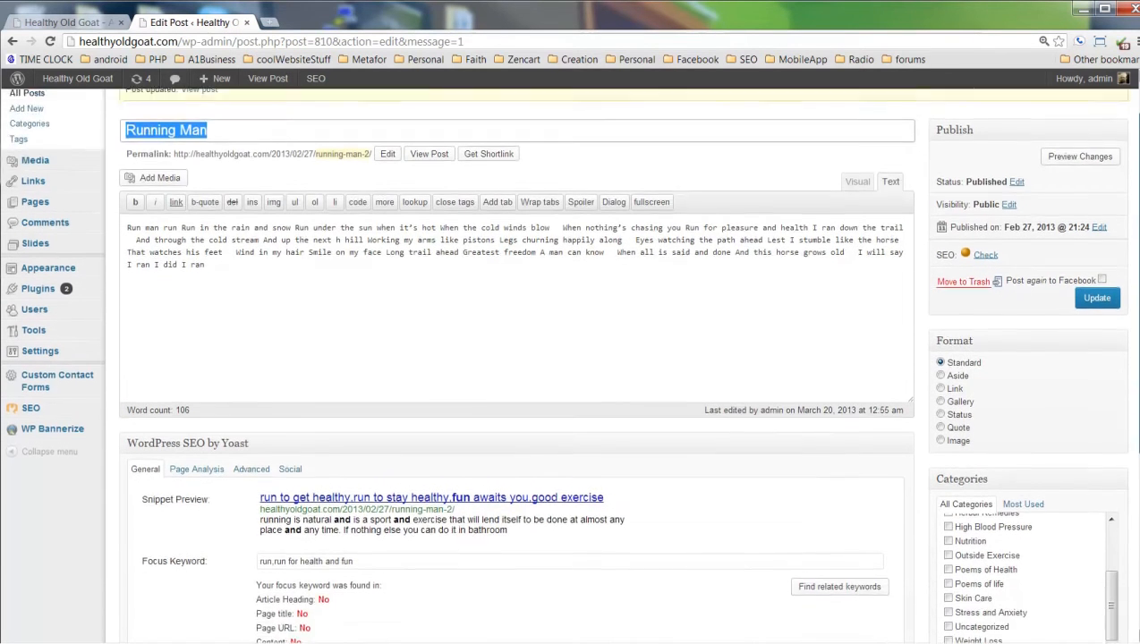
drag(1112, 486, 1112, 393)
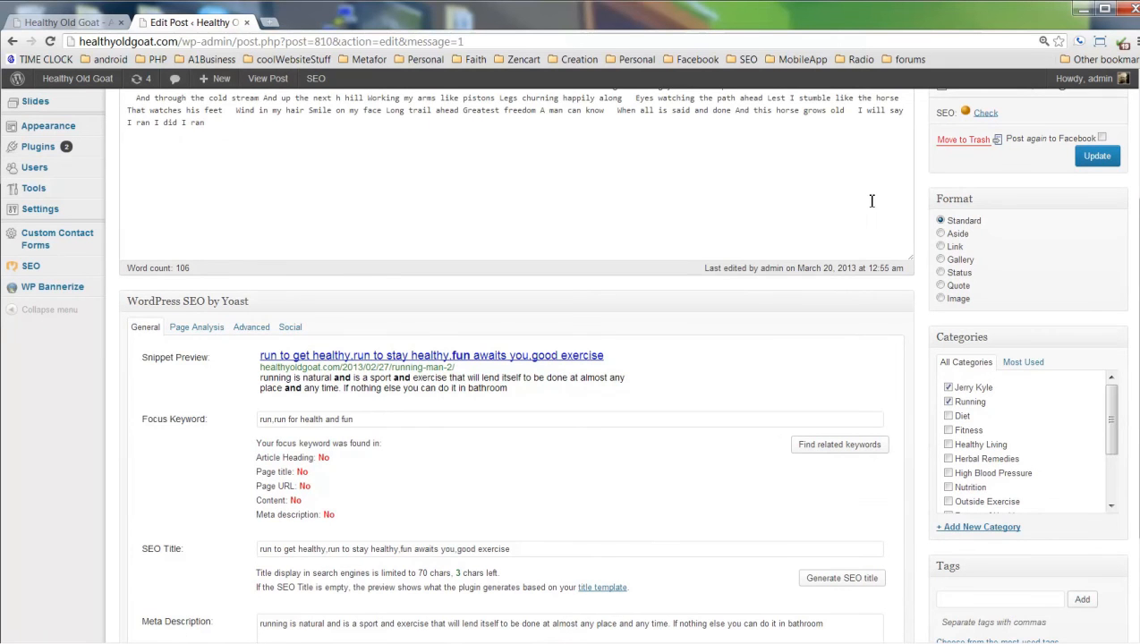
scroll(698, 203, up, 3)
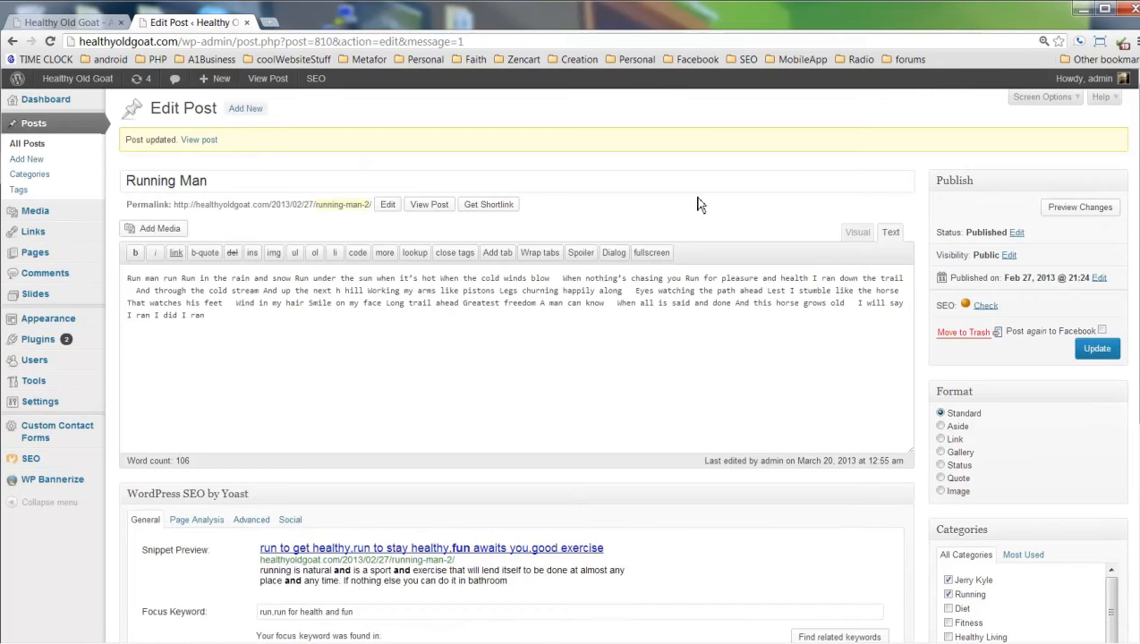
scroll(930, 438, down, 3)
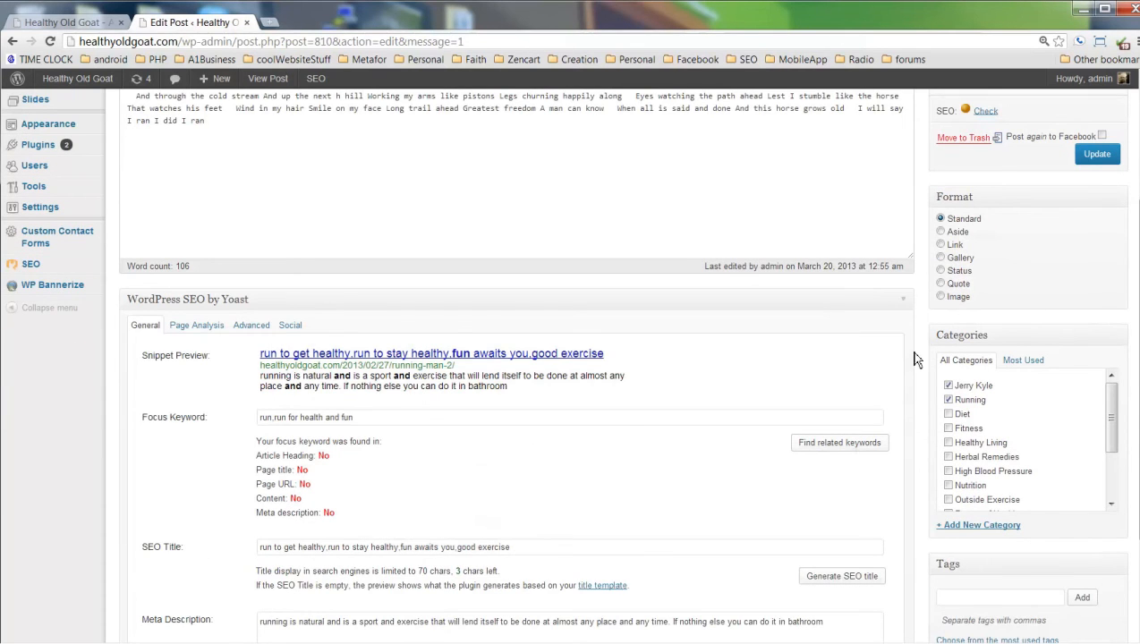
scroll(922, 358, up, 3)
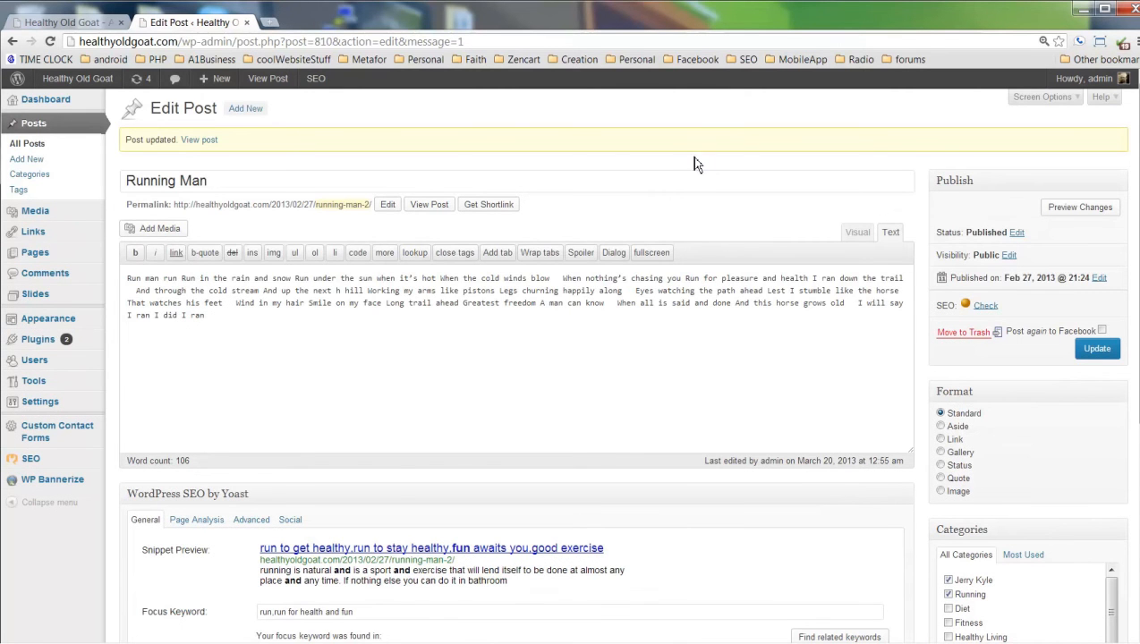
Open the live Running Man post in a new tab and scroll to its category list.
middle_click(432, 209)
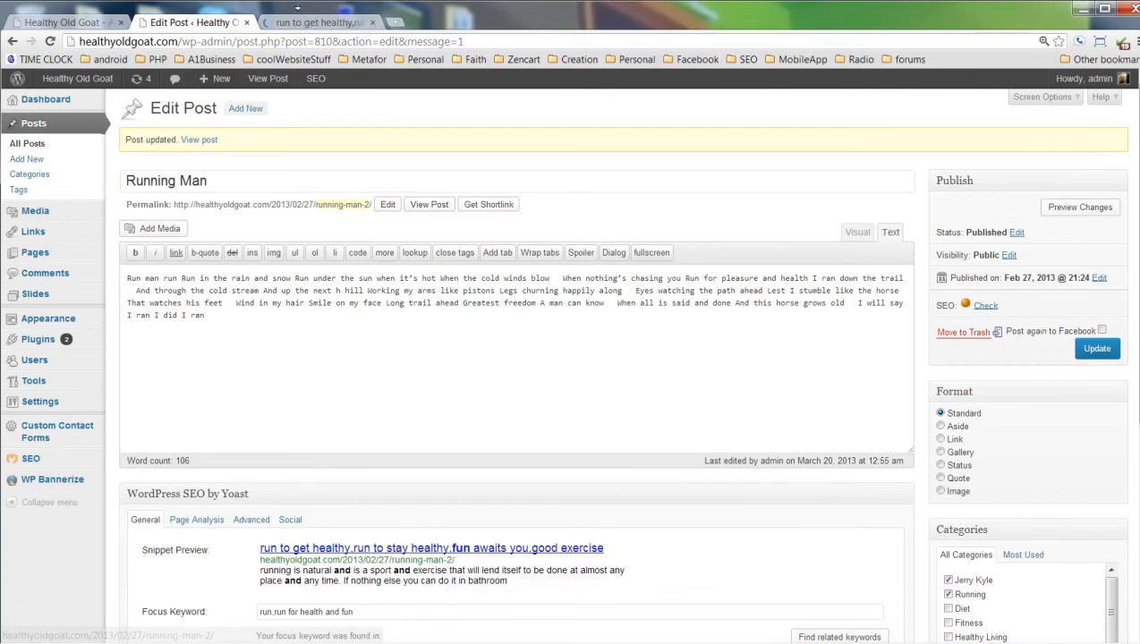
click(310, 25)
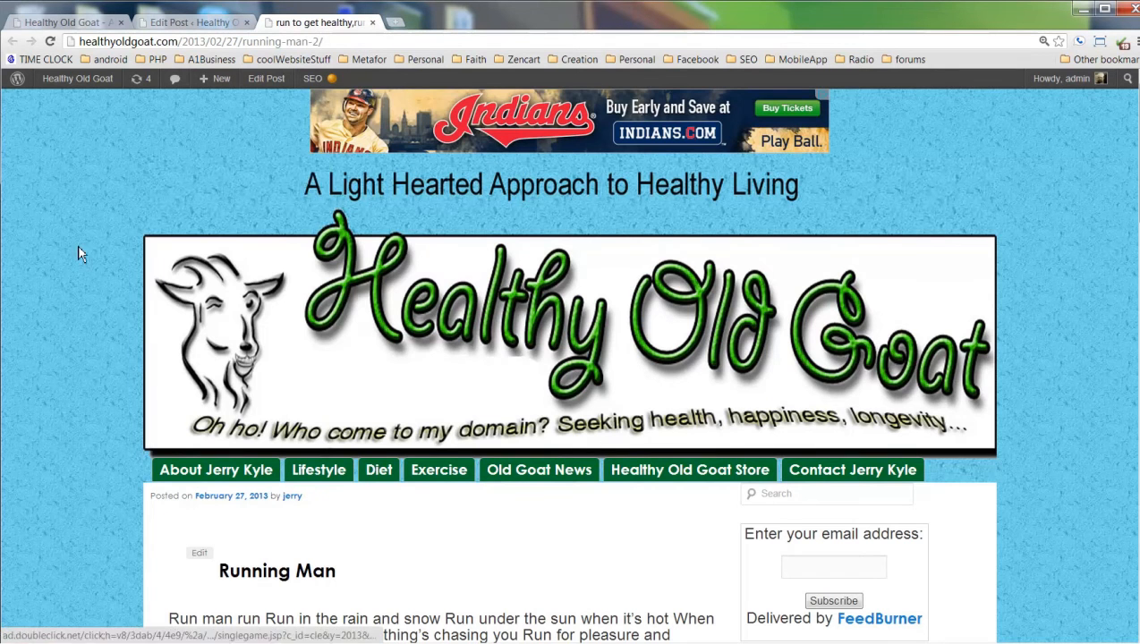
scroll(99, 371, down, 3)
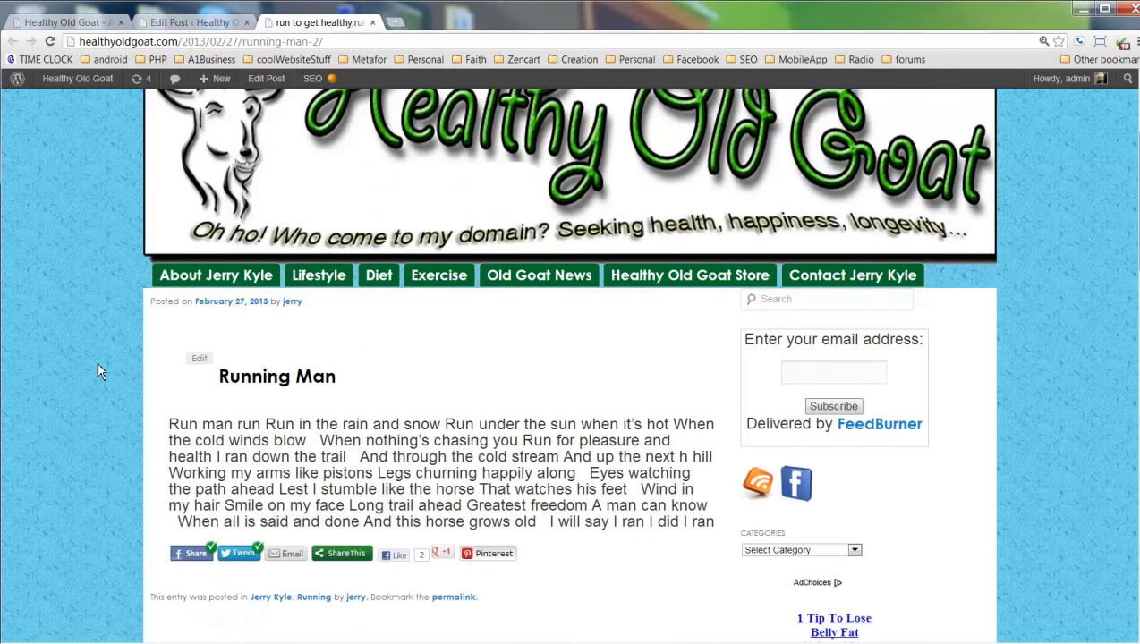
scroll(99, 372, down, 2)
scroll(99, 372, down, 2)
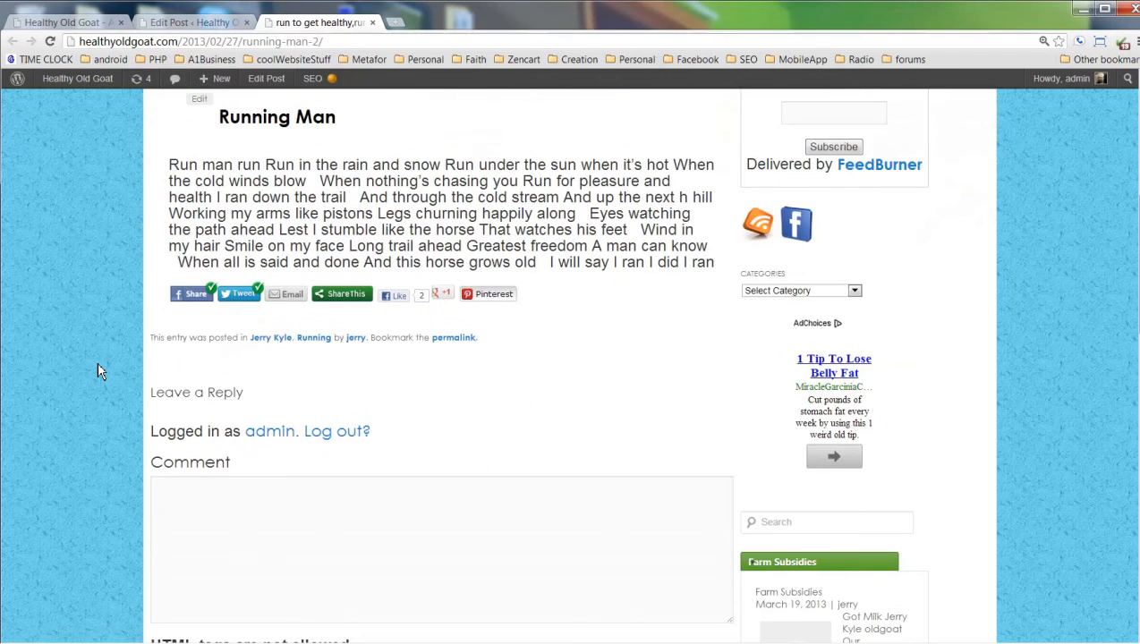
scroll(103, 372, down, 3)
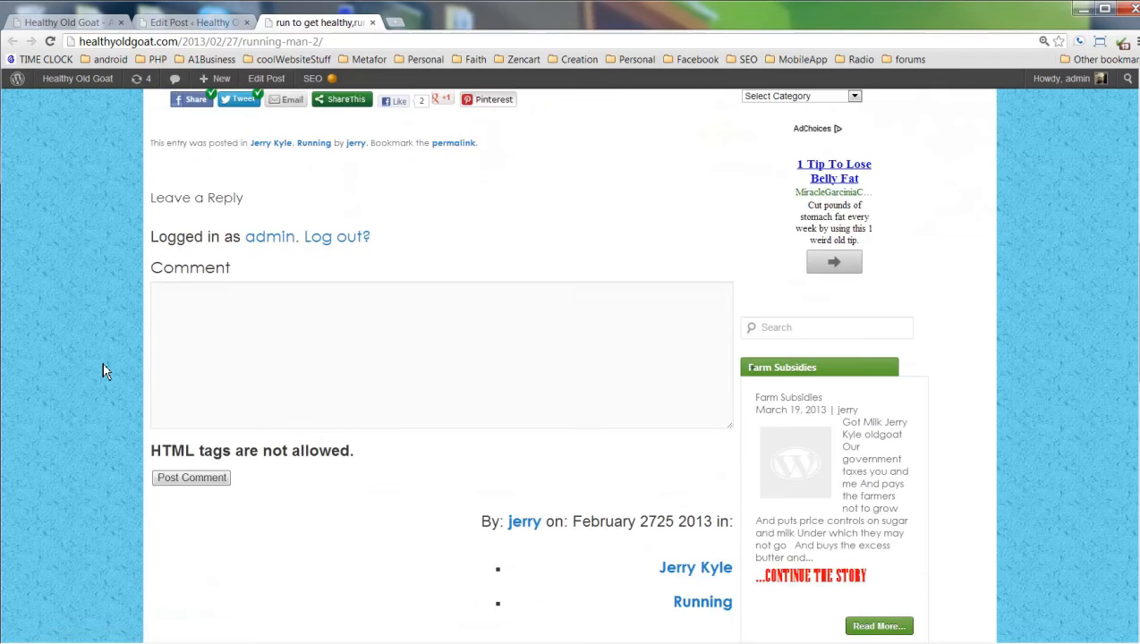
scroll(103, 371, down, 2)
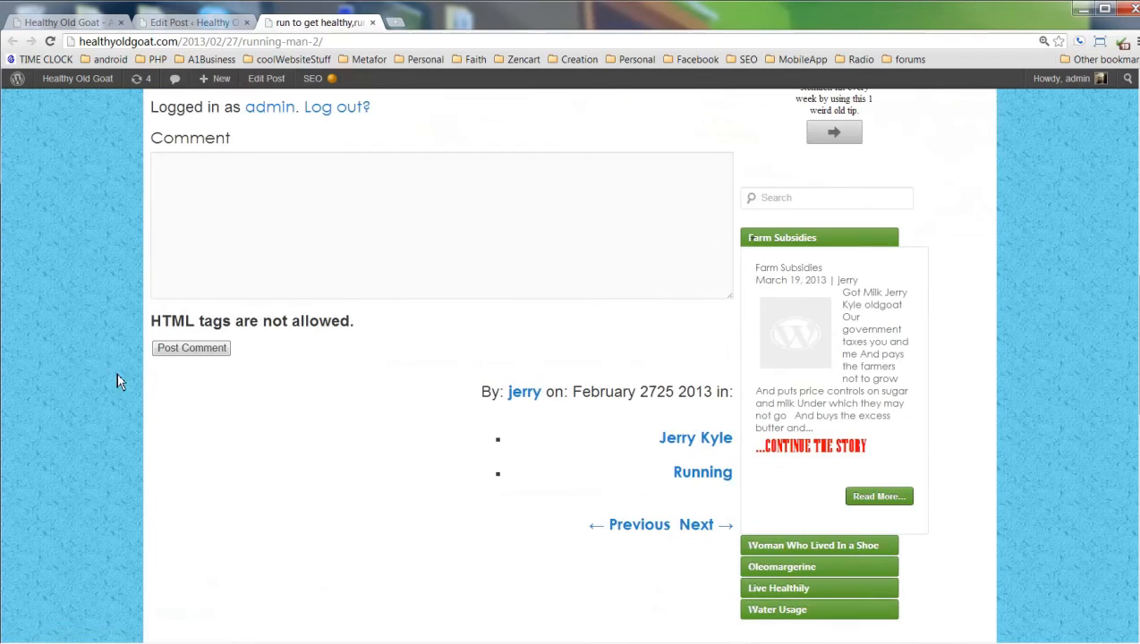
scroll(266, 476, down, 2)
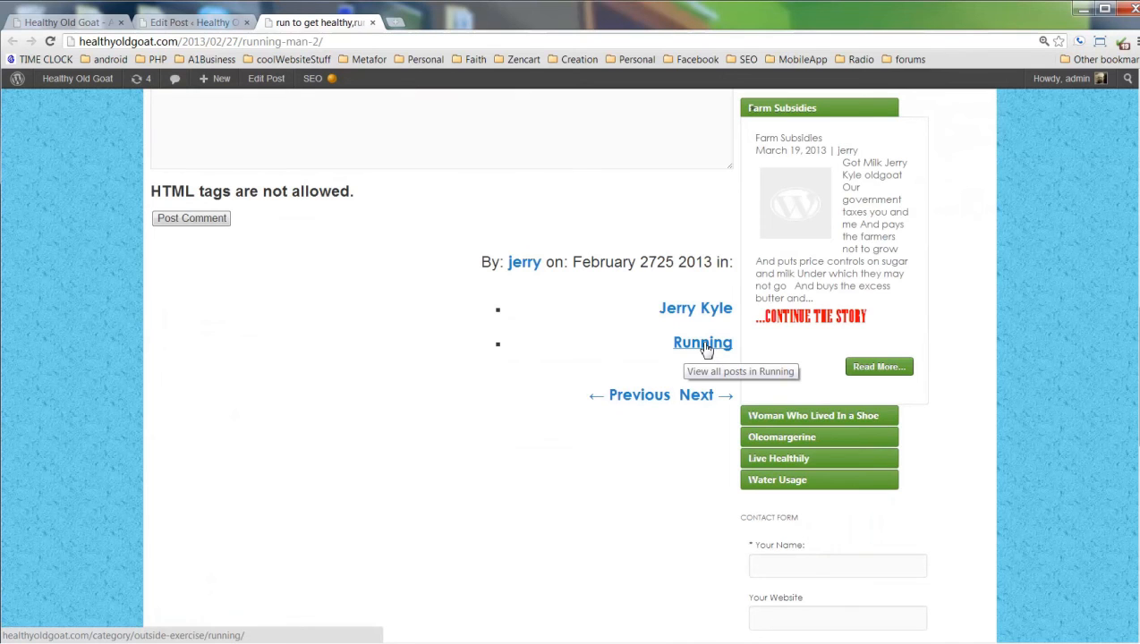
View the Running category archive listing Running Man, then return to the post editor.
click(704, 345)
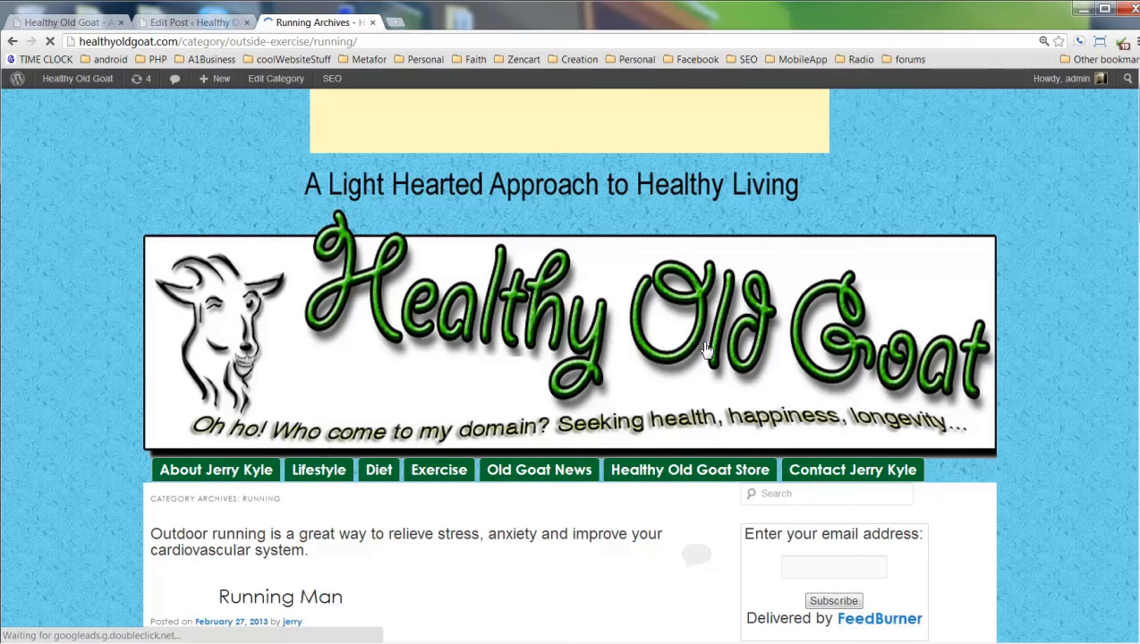
scroll(510, 420, down, 5)
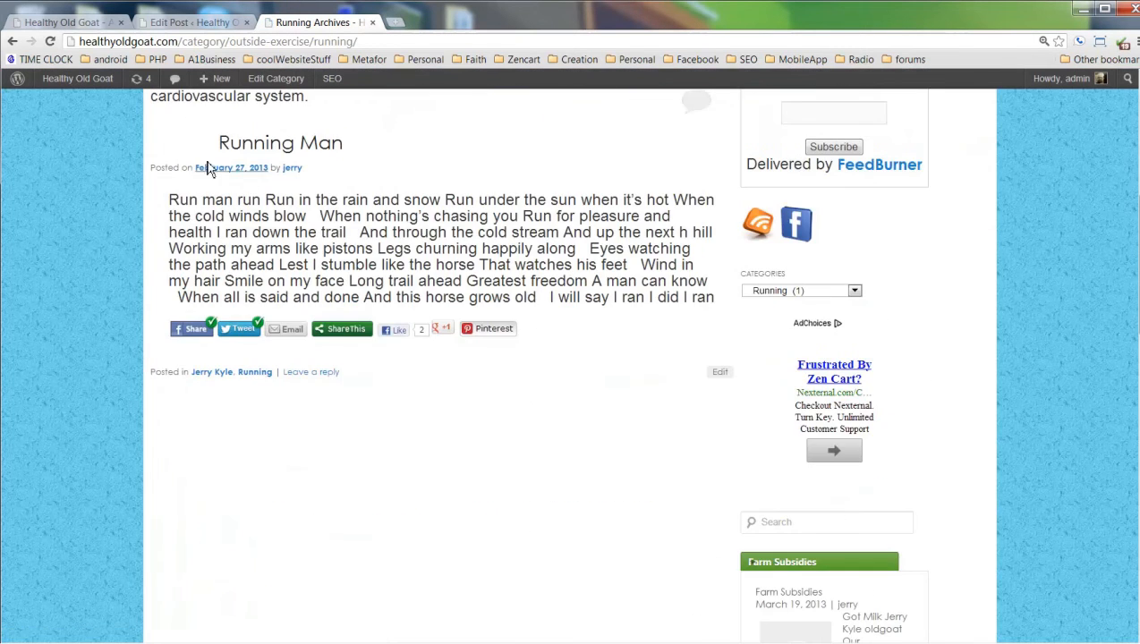
scroll(502, 478, up, 4)
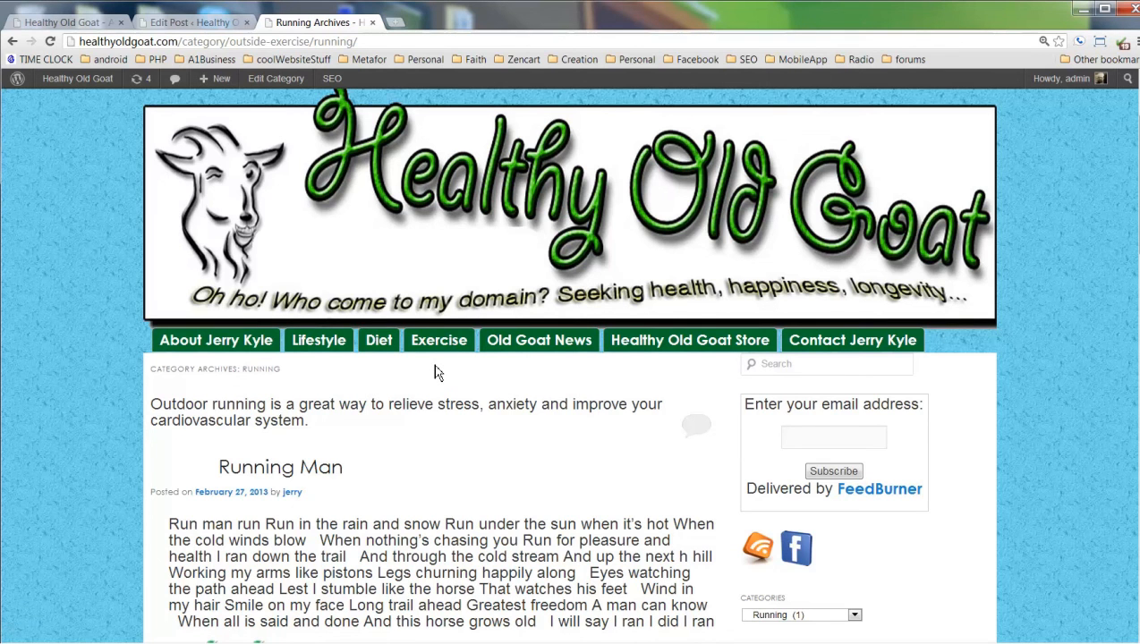
mouse_move(440, 371)
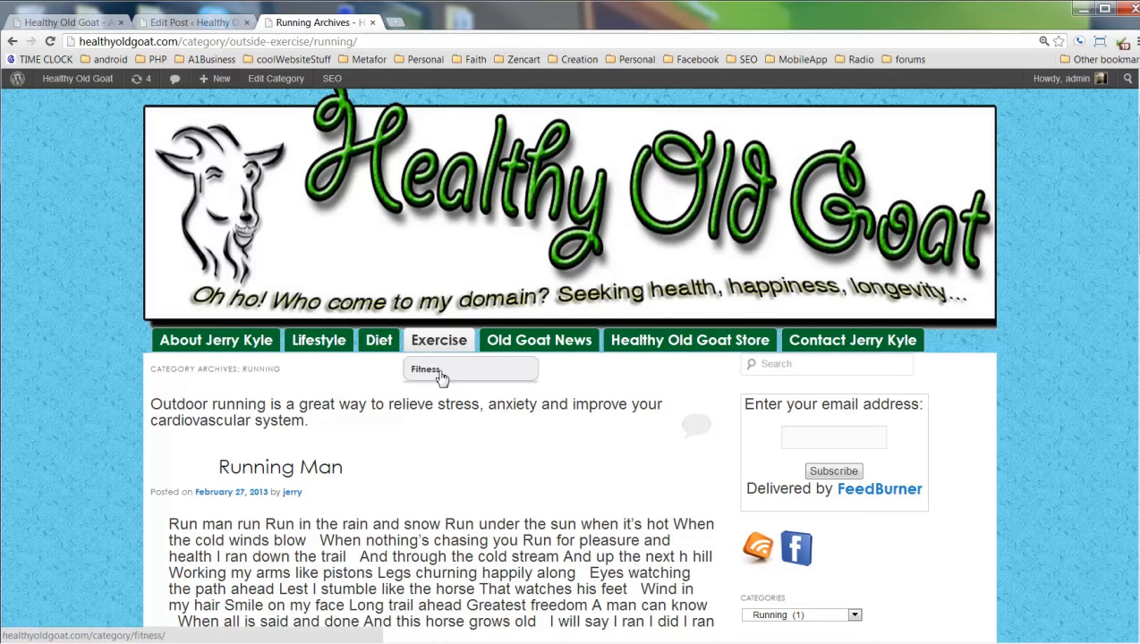
click(181, 23)
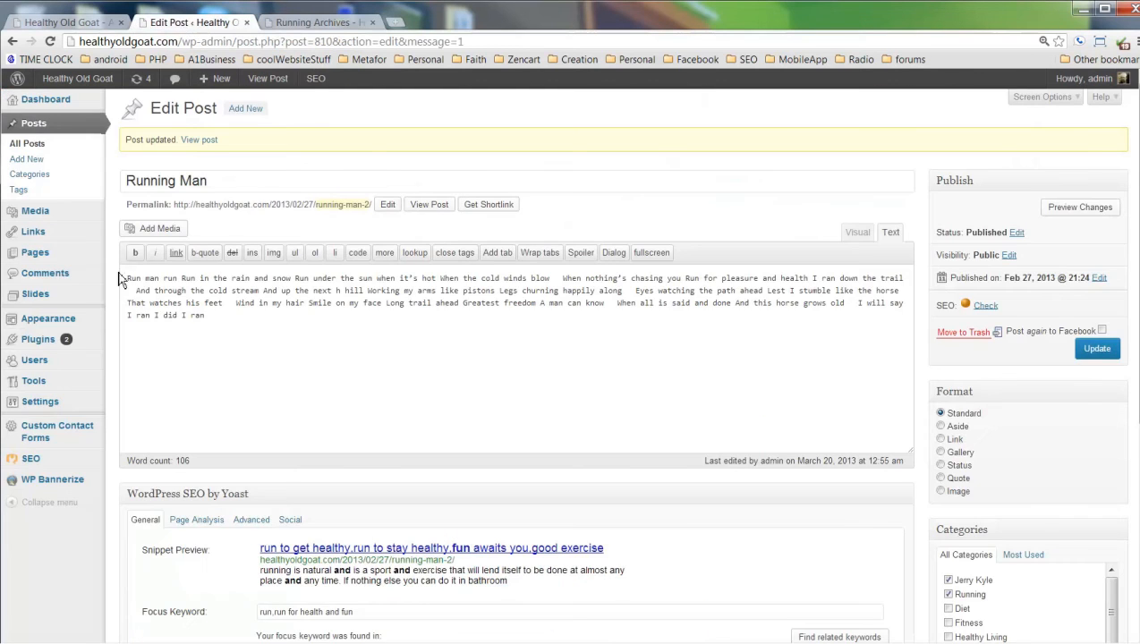
In Appearance > Menus, add the Running category from the View All list.
mouse_move(73, 321)
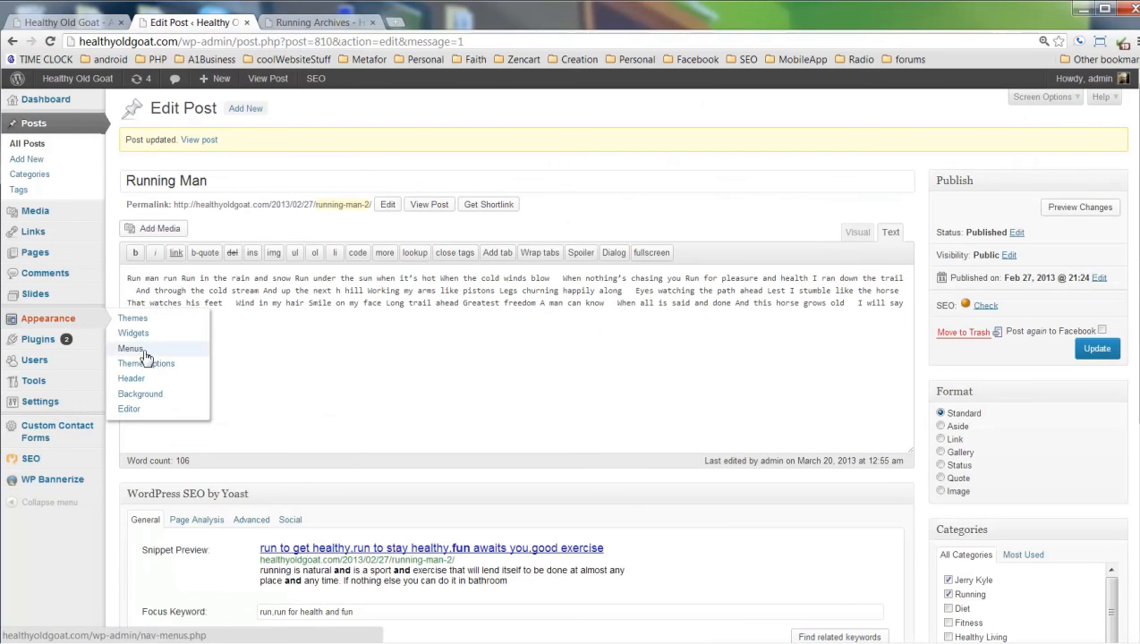
click(131, 349)
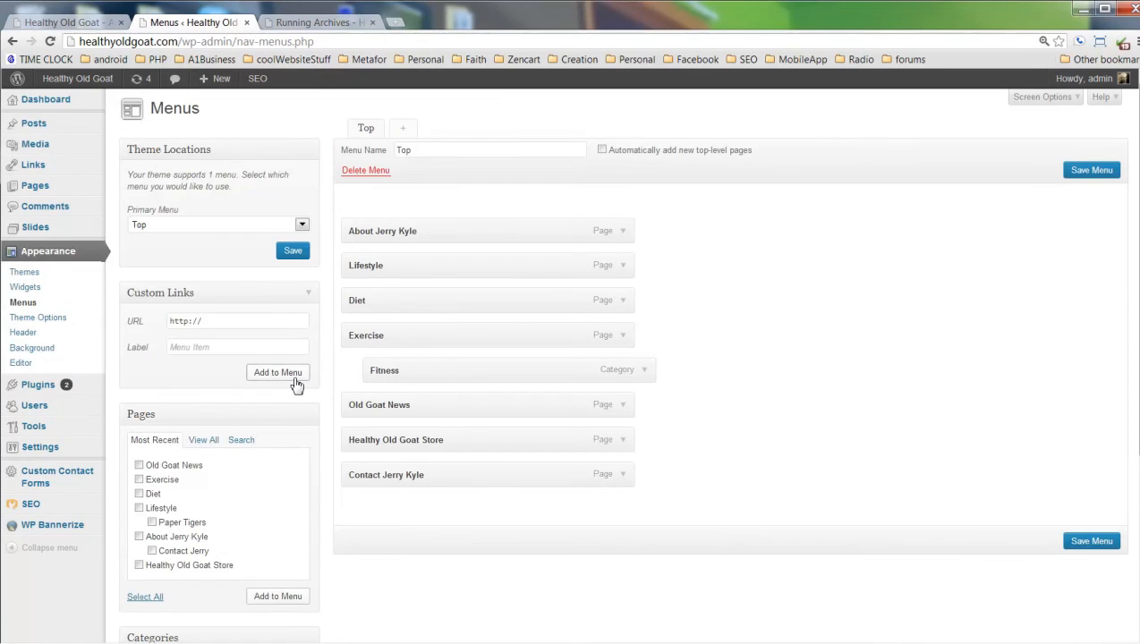
scroll(301, 389, down, 3)
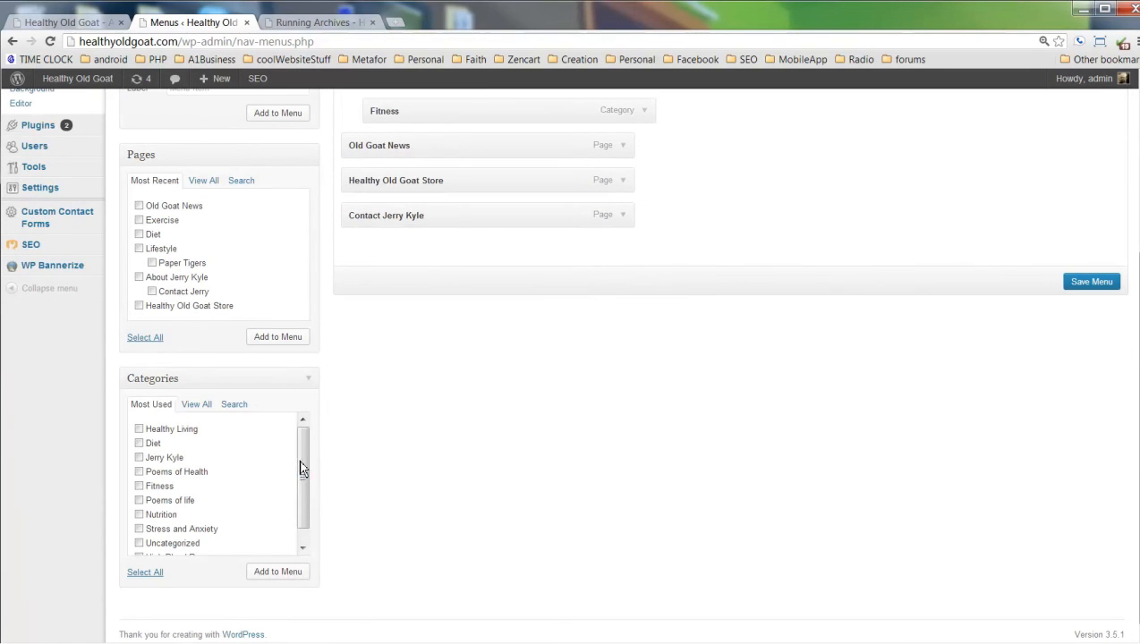
click(208, 407)
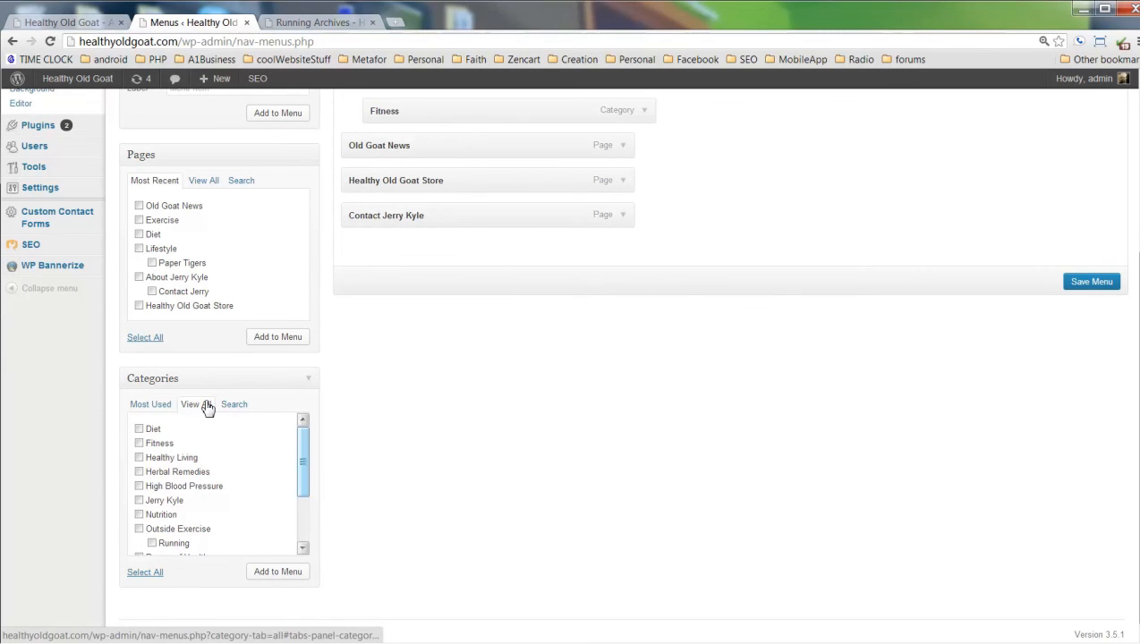
drag(304, 486, 305, 504)
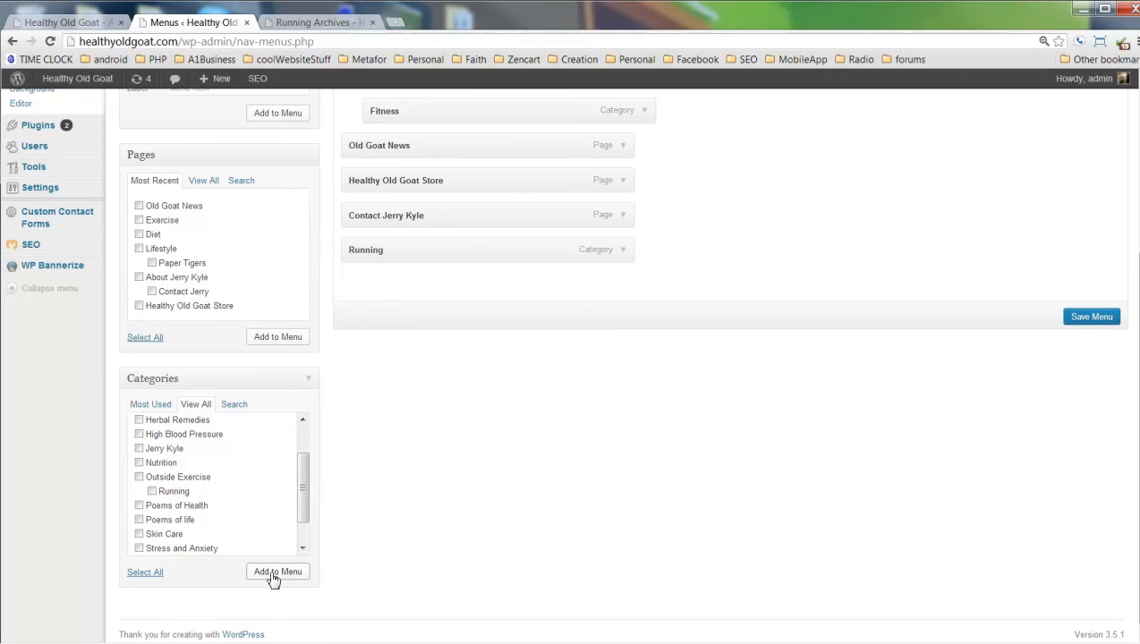
Nest Running under Exercise, above Fitness, and save the Top menu.
scroll(554, 378, up, 2)
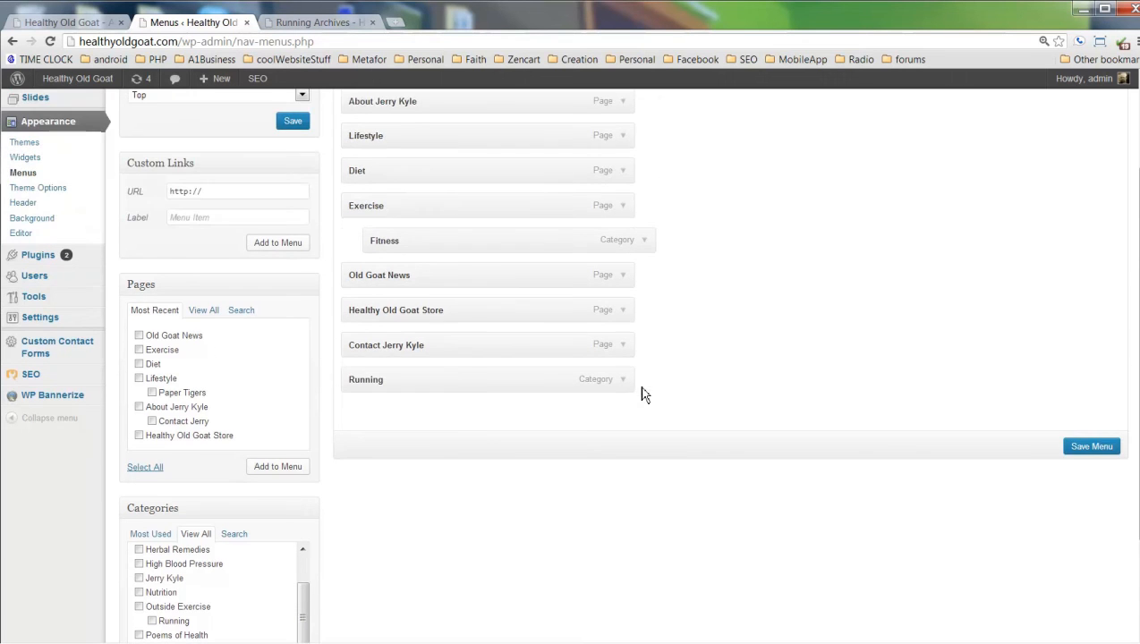
scroll(491, 427, up, 2)
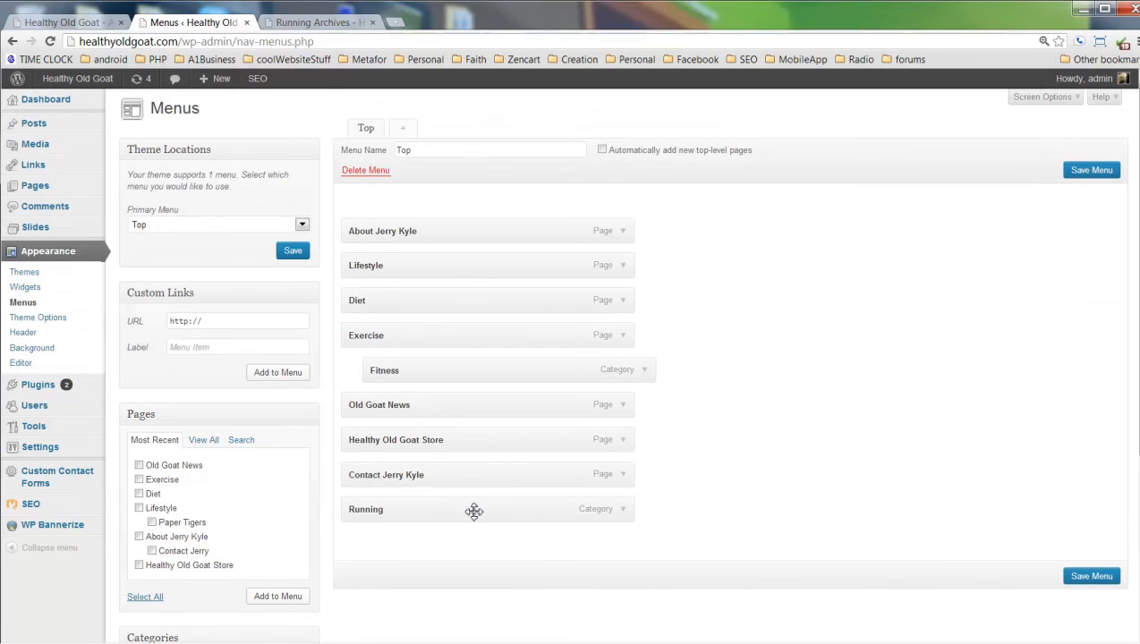
drag(474, 511, 499, 370)
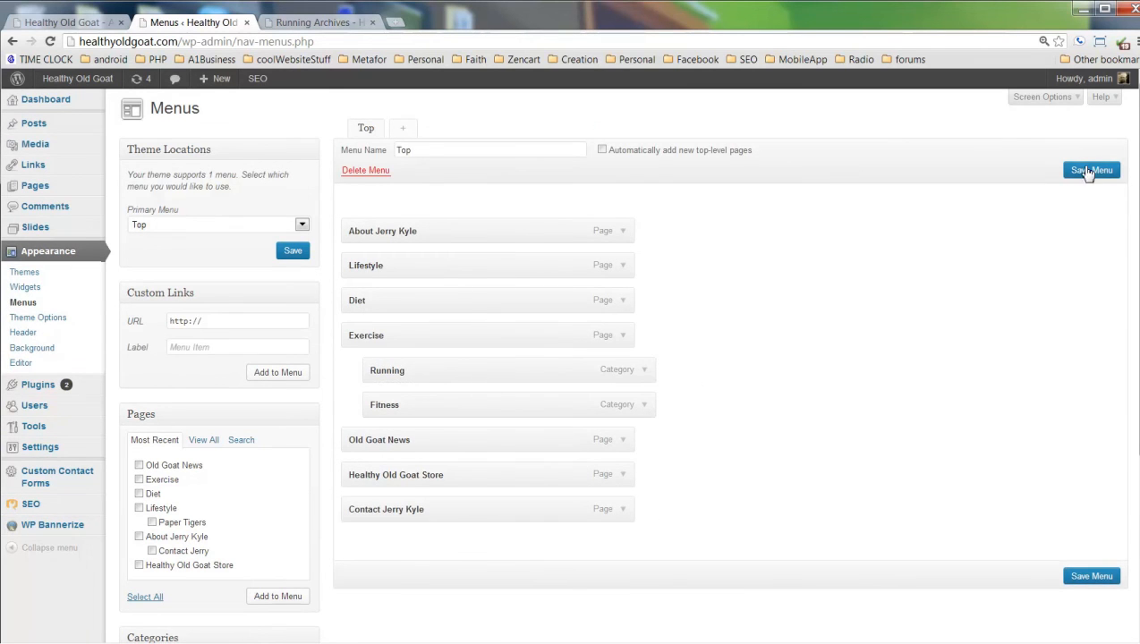
click(1087, 171)
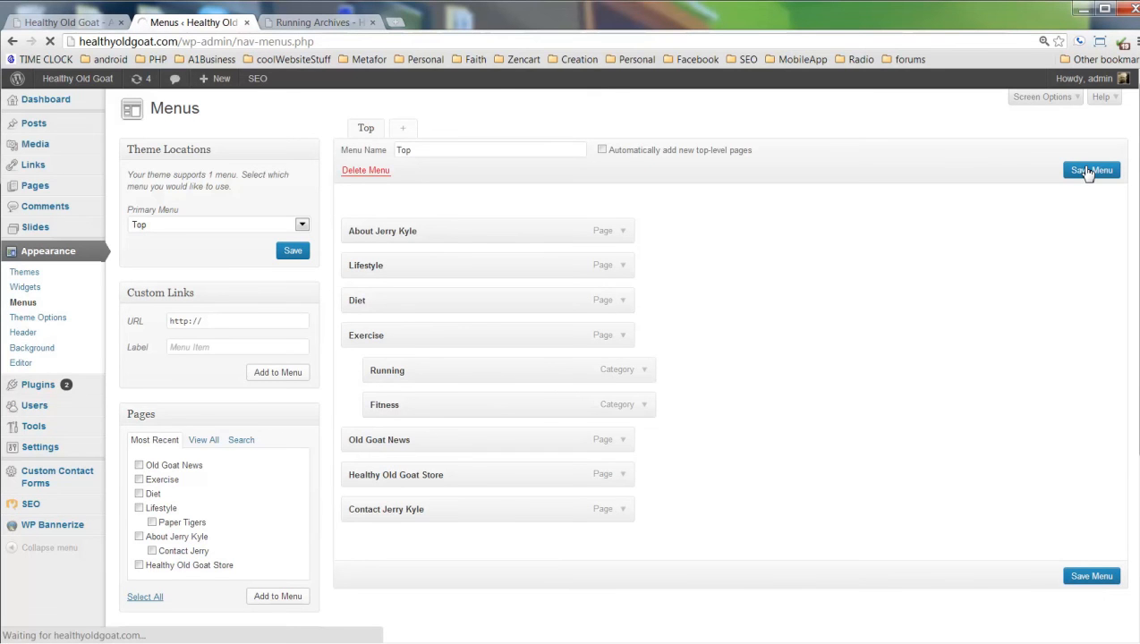
Reload the live site and open Running from the Exercise menu.
click(295, 23)
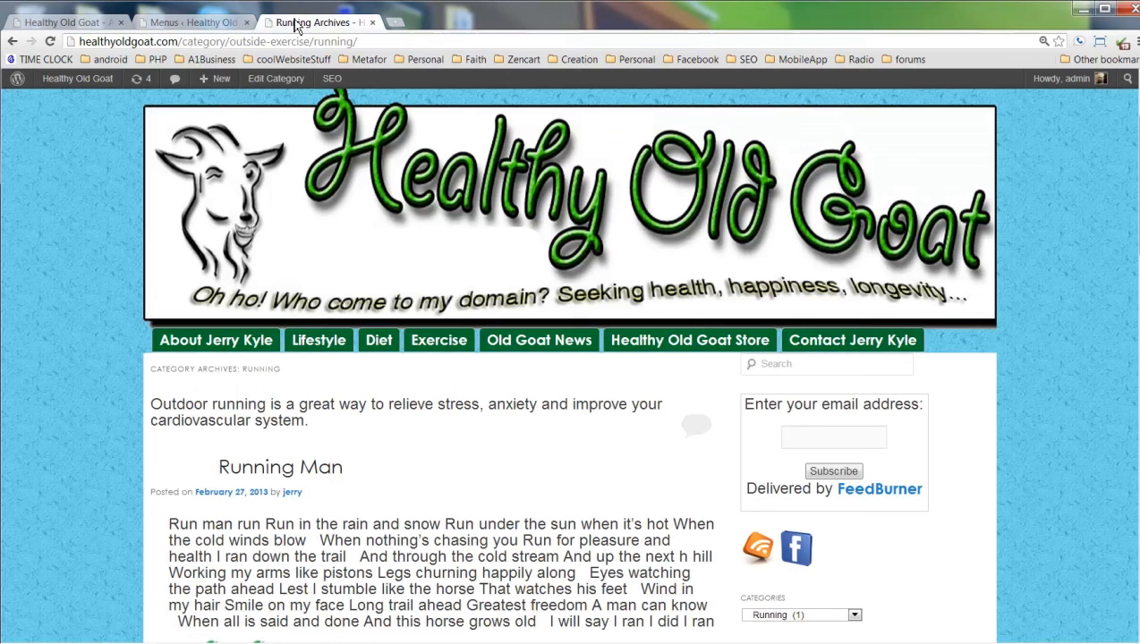
click(51, 41)
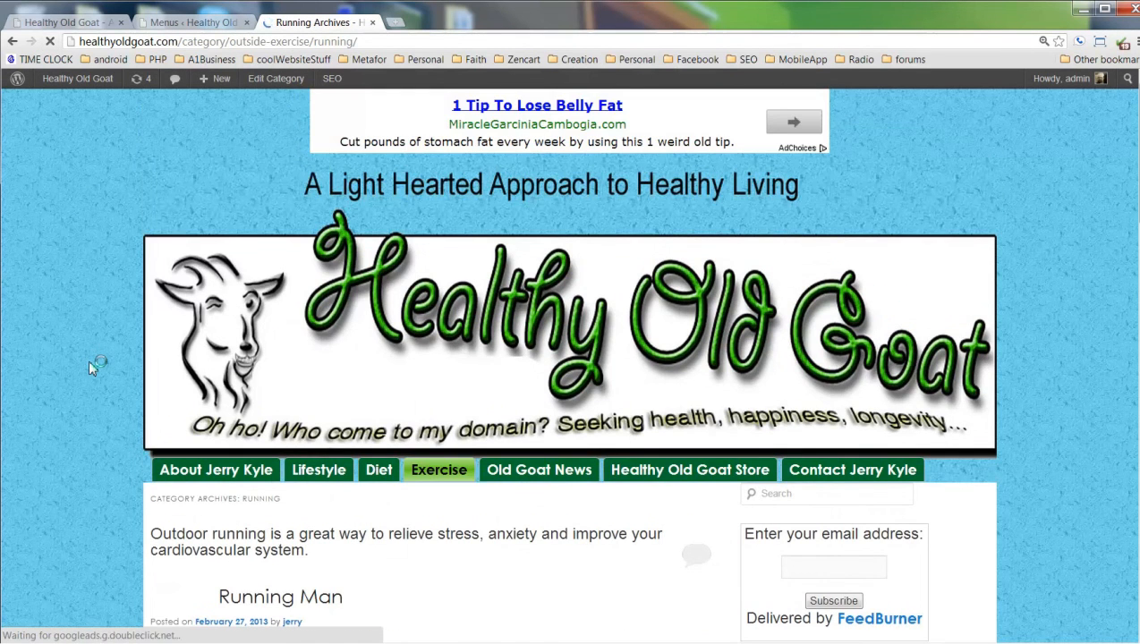
scroll(90, 371, down, 3)
mouse_move(429, 221)
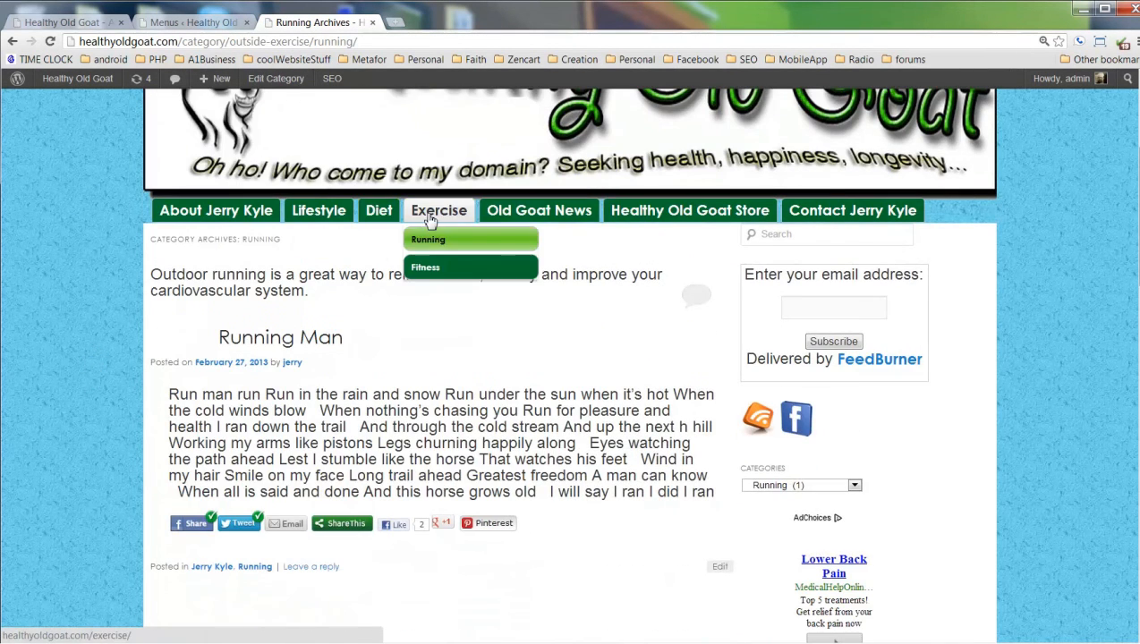
click(437, 242)
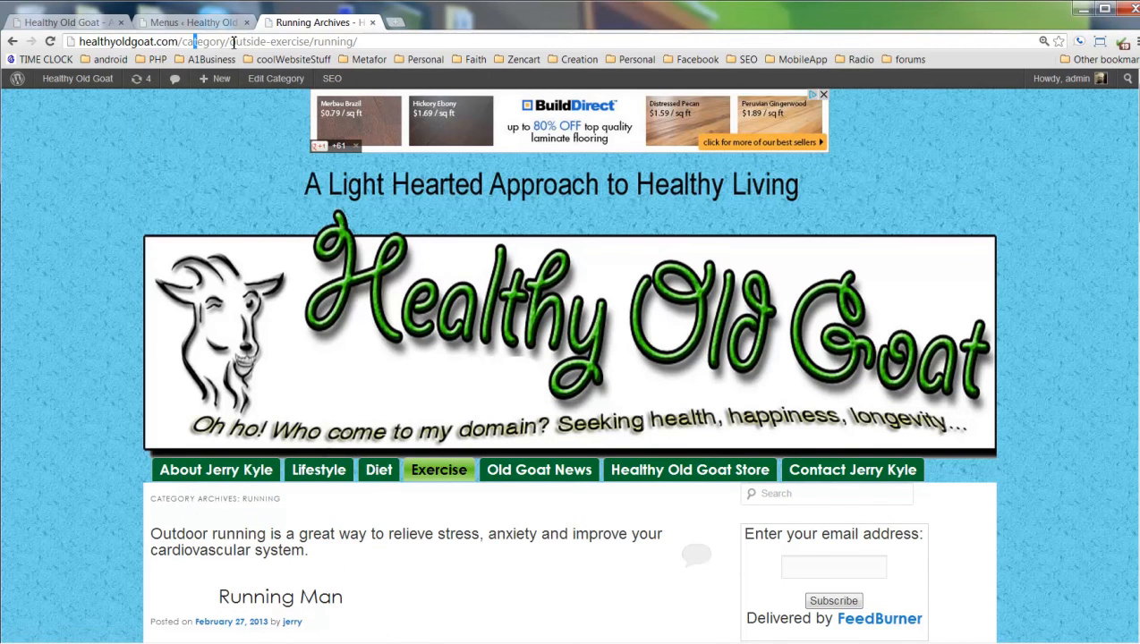
Highlight the /category/outside-exercise/running/ path in the address bar.
drag(231, 42, 354, 43)
drag(235, 42, 355, 42)
scroll(94, 297, down, 3)
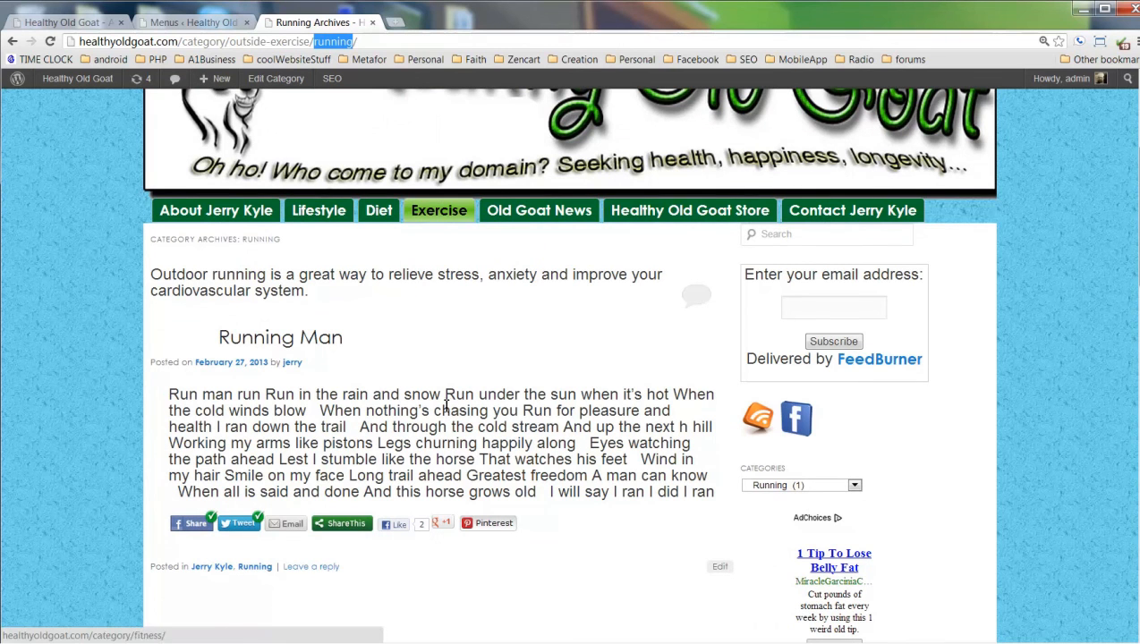
Return to the Menus admin page and select the 'Top' menu name to confirm the saved nesting.
click(200, 24)
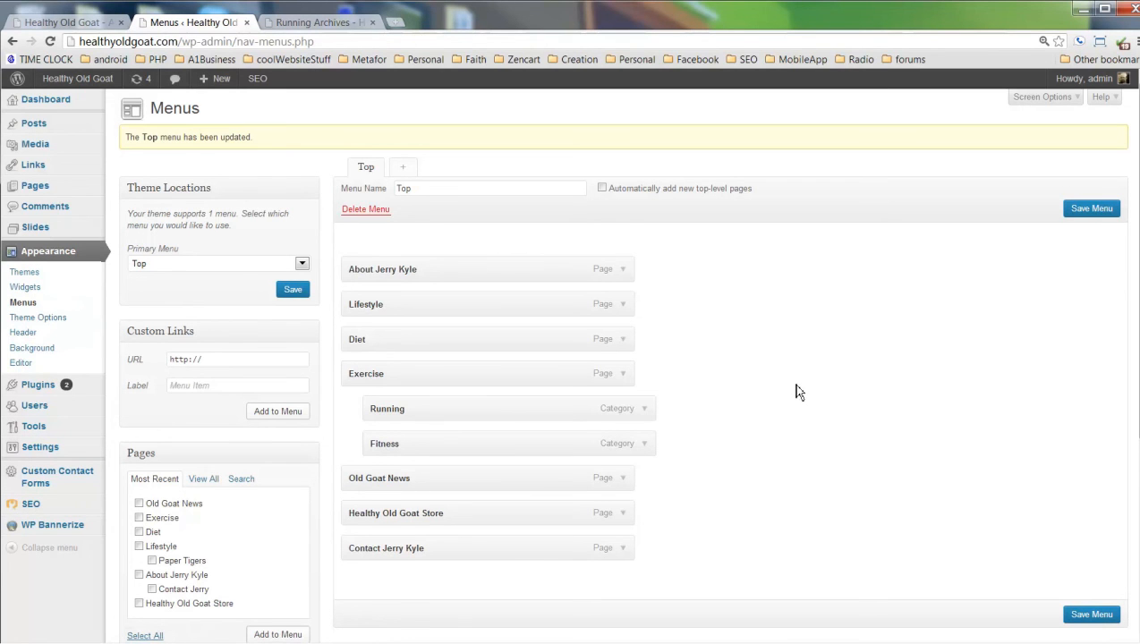
double_click(432, 194)
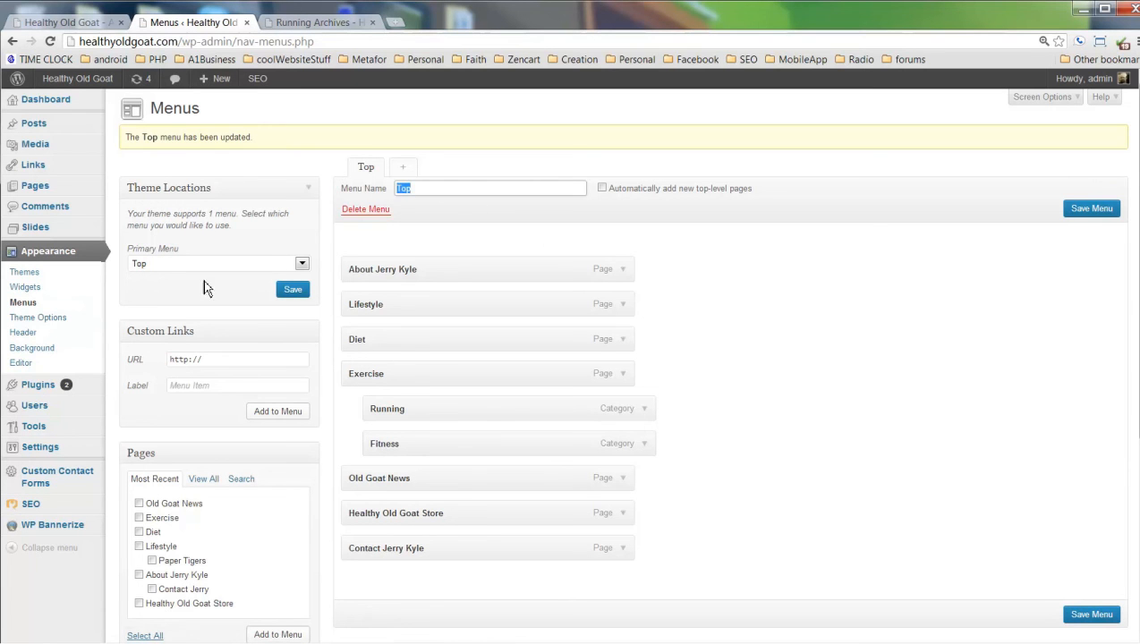